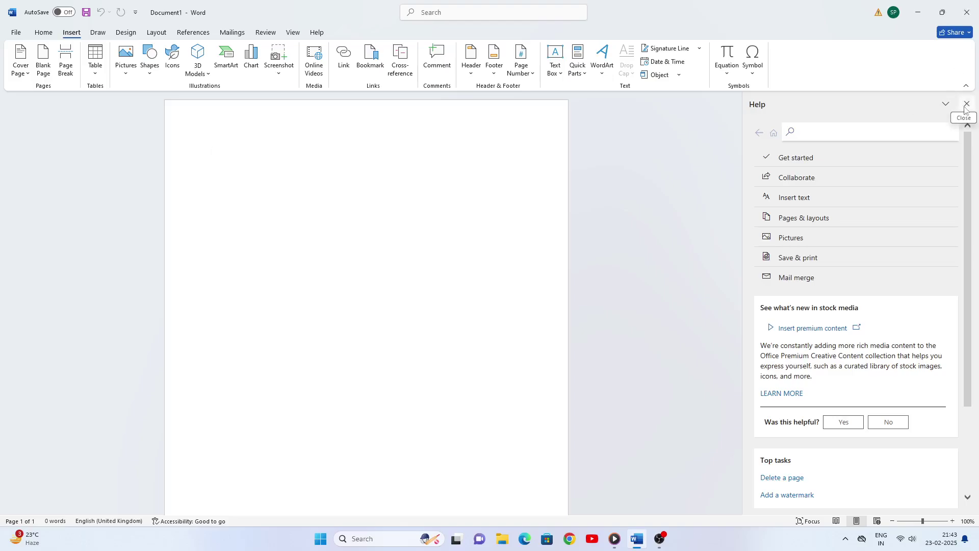
# - Close the Help pane and insert a table with 4 columns and 10 rows
pyautogui.click(966, 104)
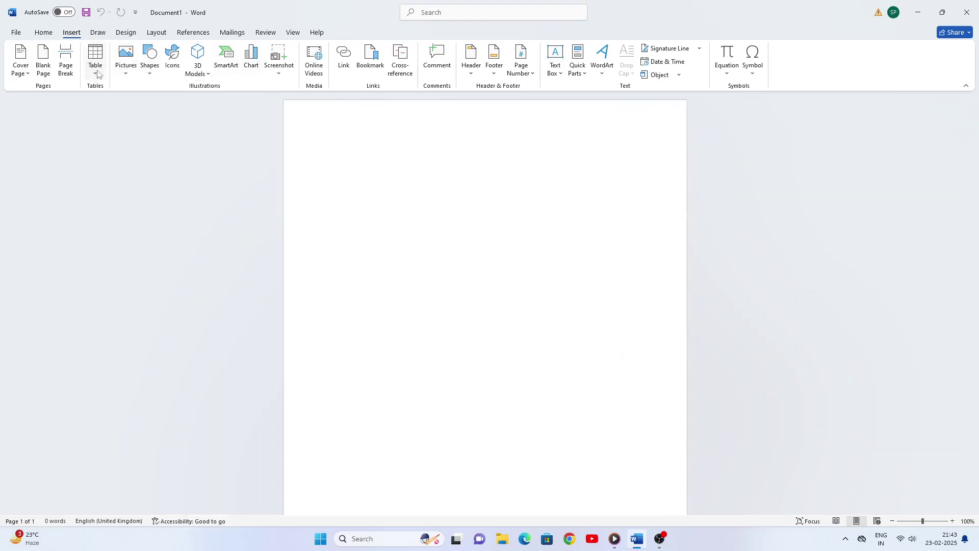
pyautogui.click(96, 77)
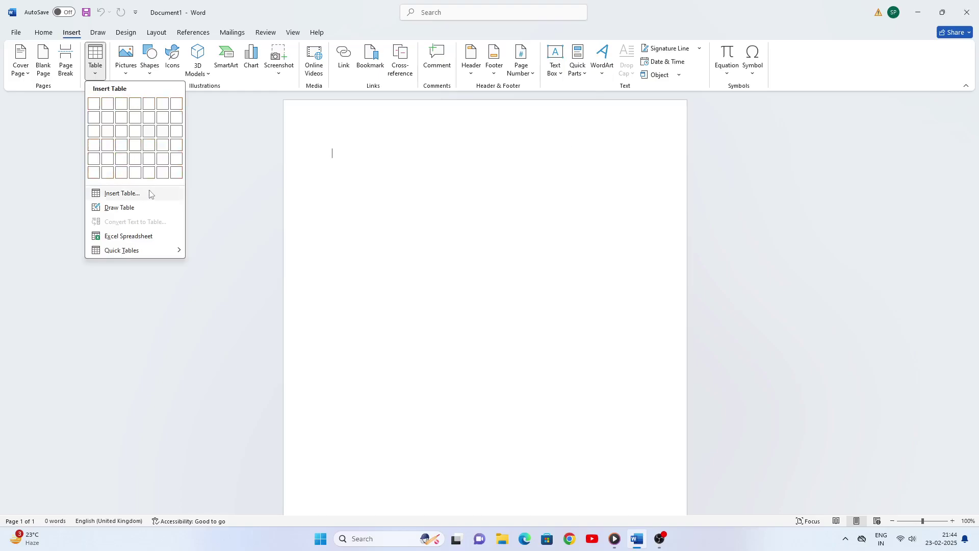
pyautogui.click(119, 194)
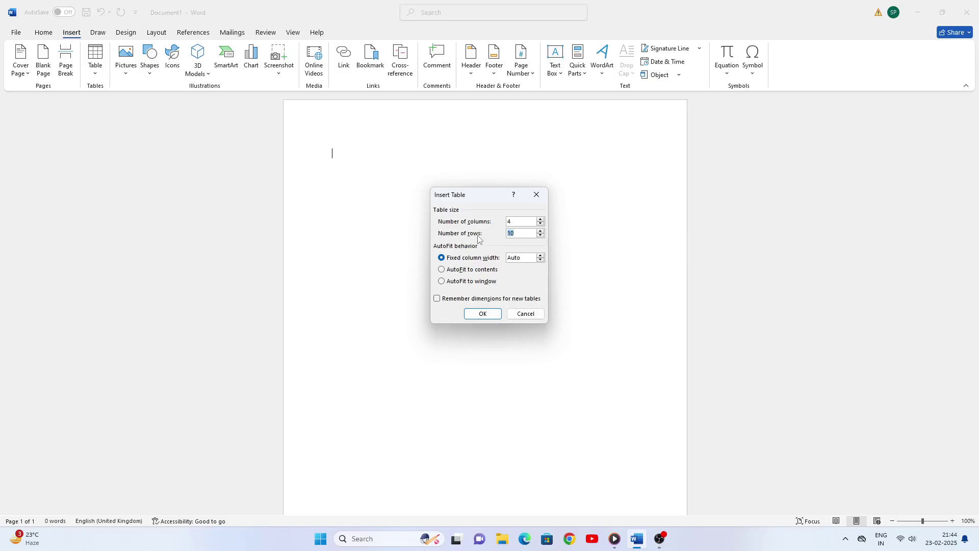
pyautogui.click(483, 313)
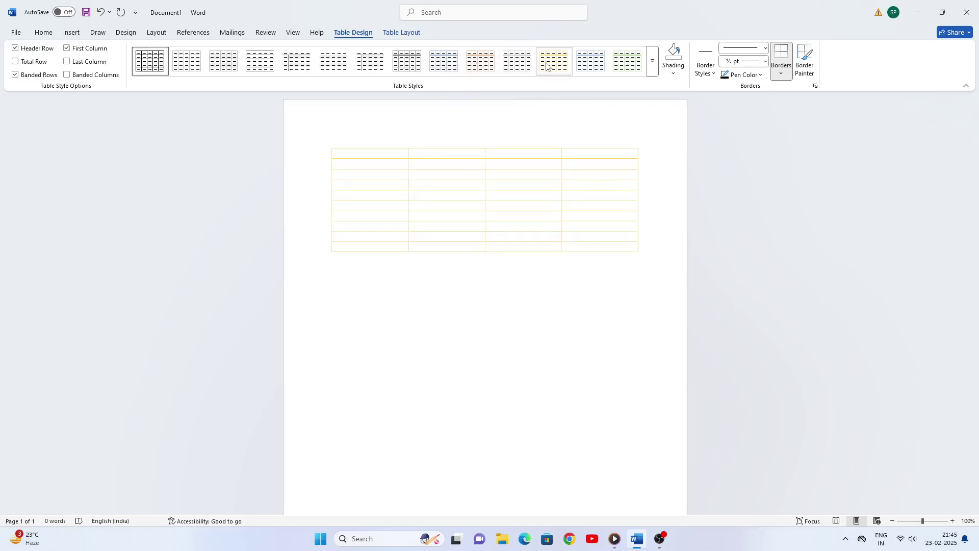
# - Set the border pen colour to Red and paint the vertical border between the table's first and second columns
pyautogui.click(673, 76)
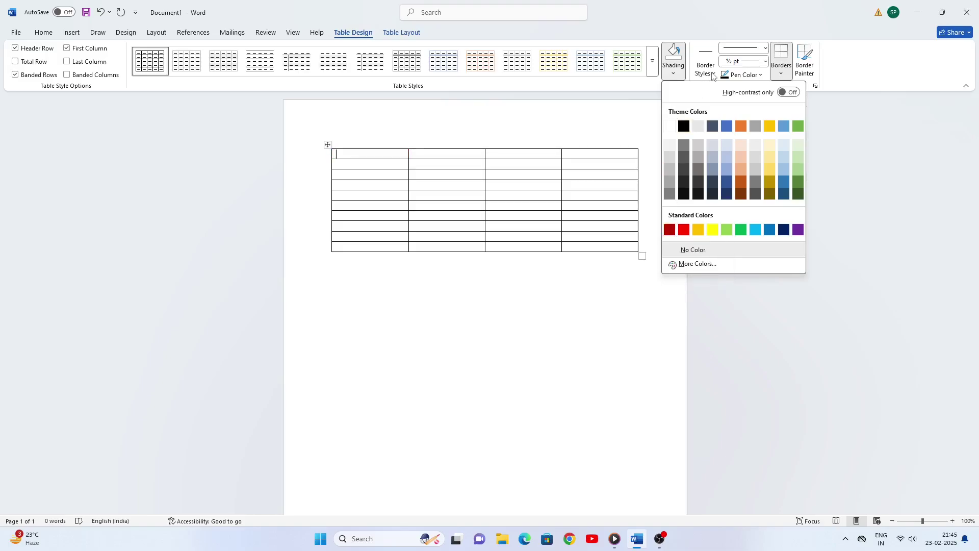
pyautogui.click(761, 75)
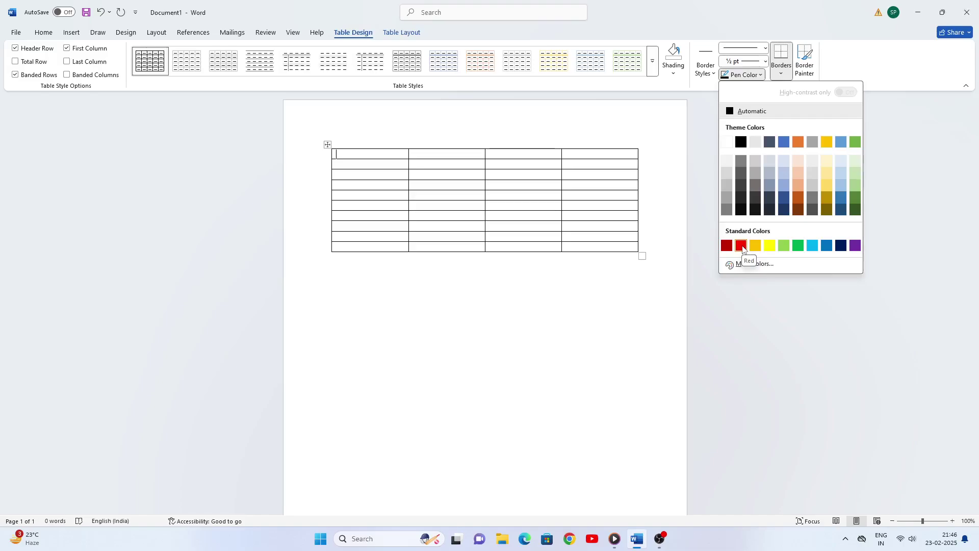
pyautogui.click(742, 246)
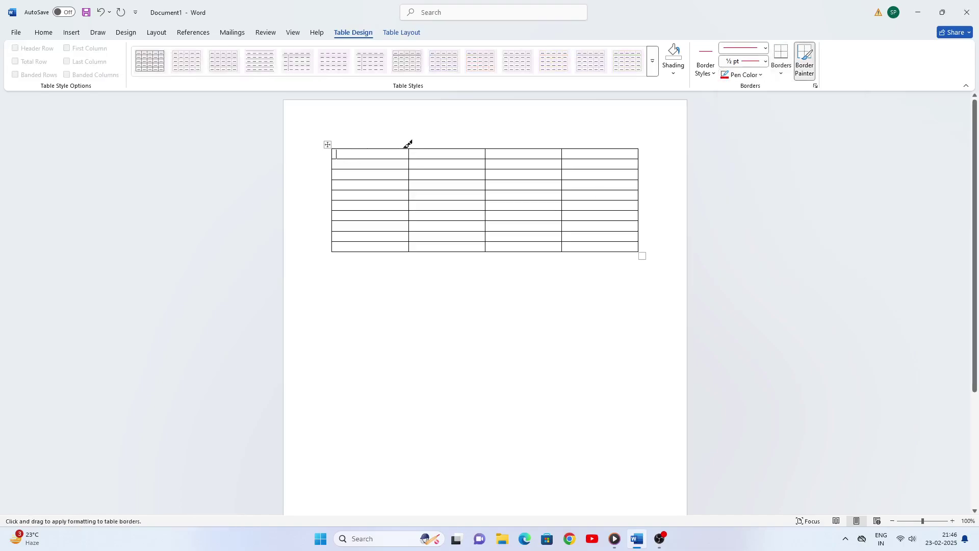
pyautogui.moveTo(405, 149); pyautogui.dragTo(411, 243)
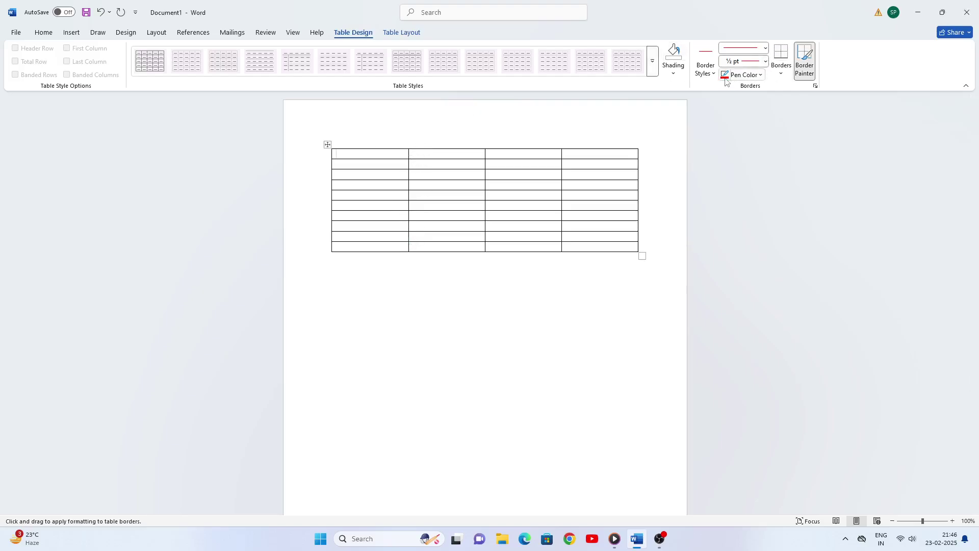
pyautogui.moveTo(332, 148); pyautogui.dragTo(335, 249)
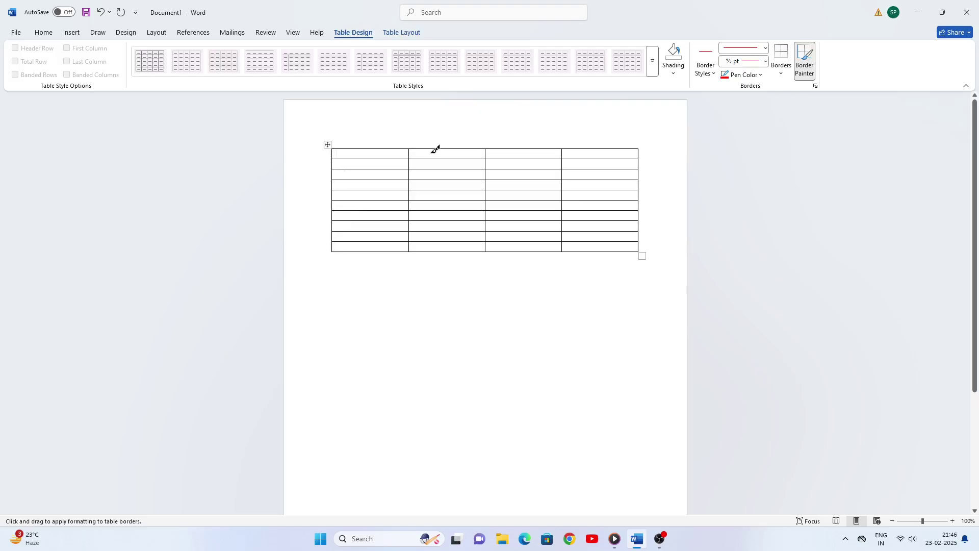
pyautogui.moveTo(409, 146); pyautogui.dragTo(414, 235)
pyautogui.click(783, 74)
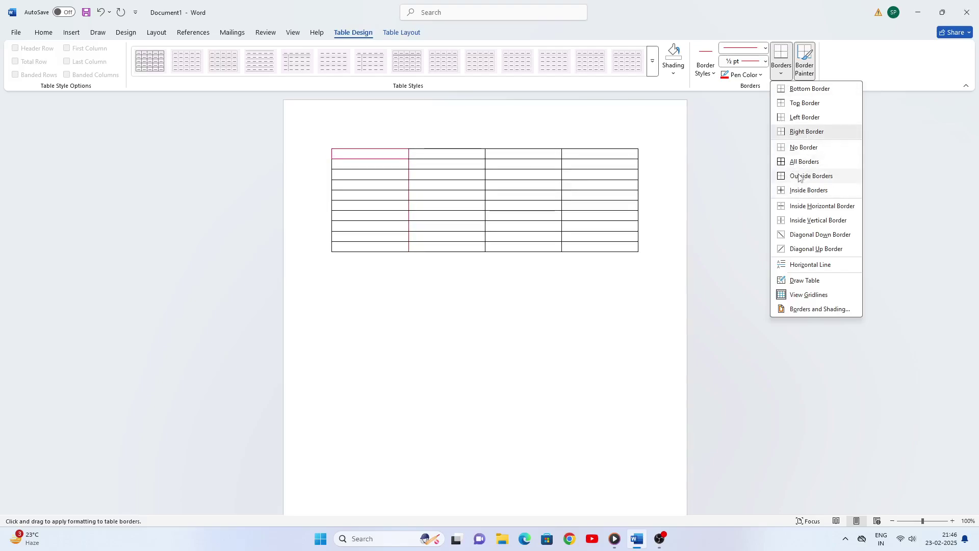
pyautogui.click(739, 145)
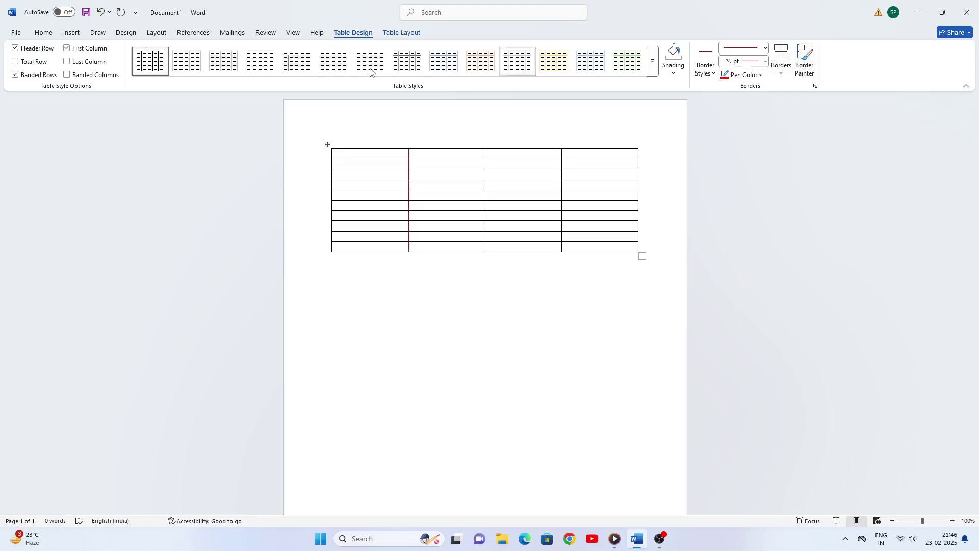
# - Select the first cell of the table with the Select Cell command
pyautogui.click(402, 32)
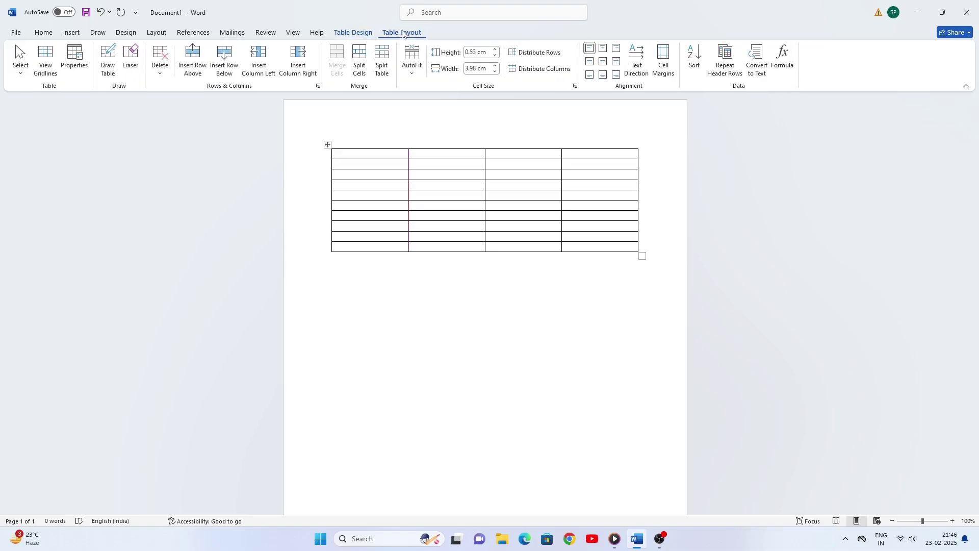
pyautogui.click(20, 71)
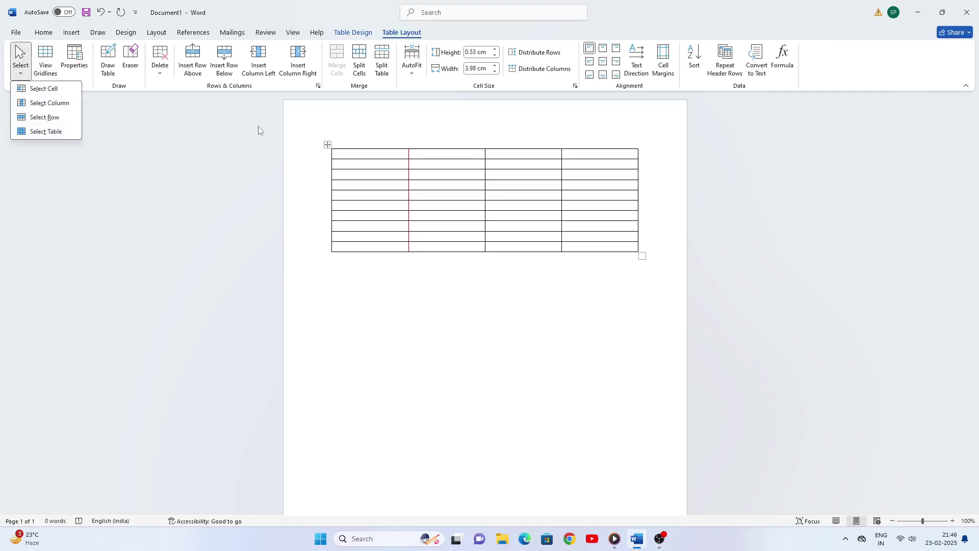
pyautogui.click(352, 154)
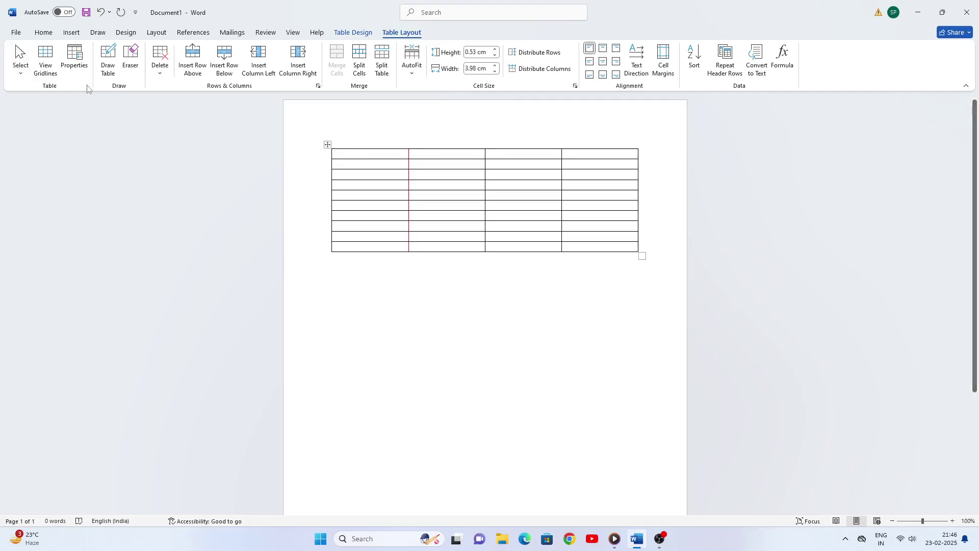
pyautogui.click(20, 72)
pyautogui.click(41, 93)
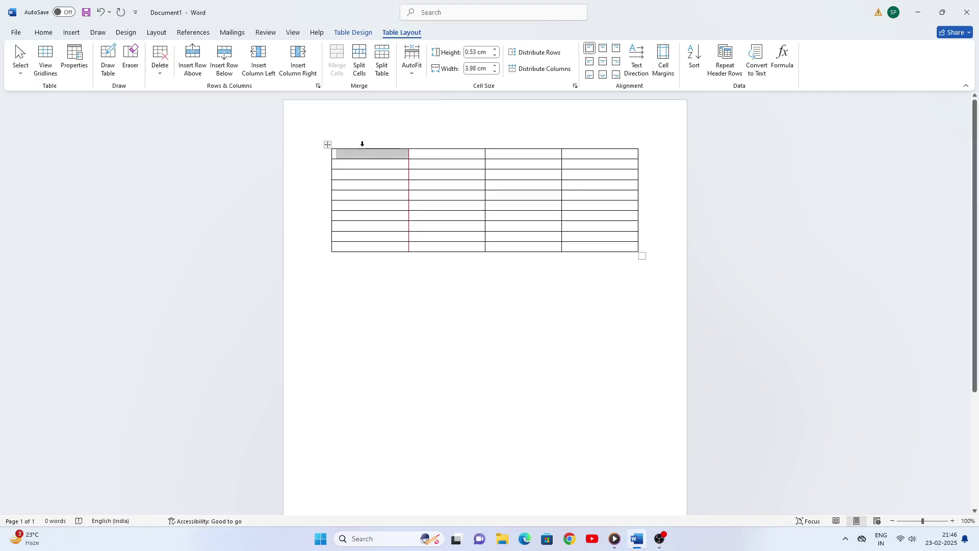
# - Select the table's entire second column with the Select Column command
pyautogui.click(424, 154)
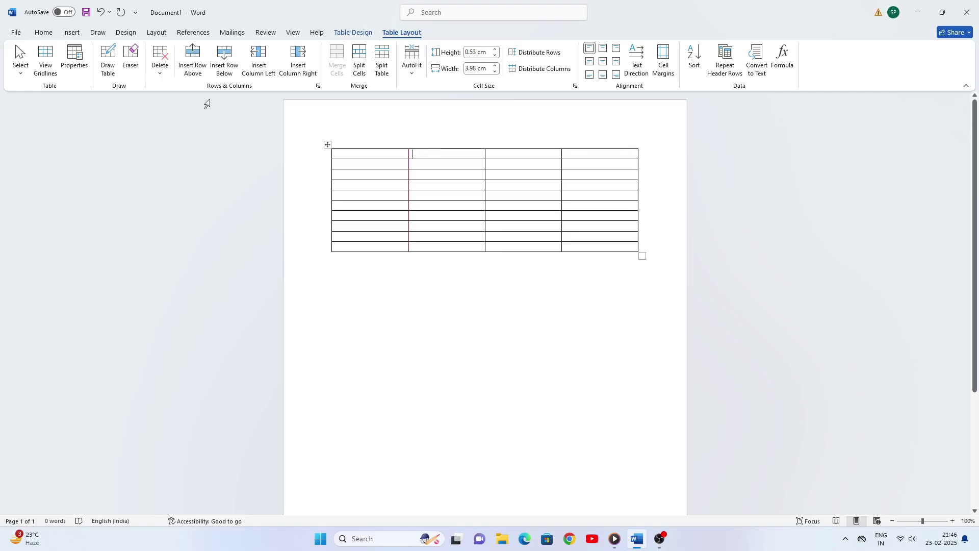
pyautogui.click(21, 69)
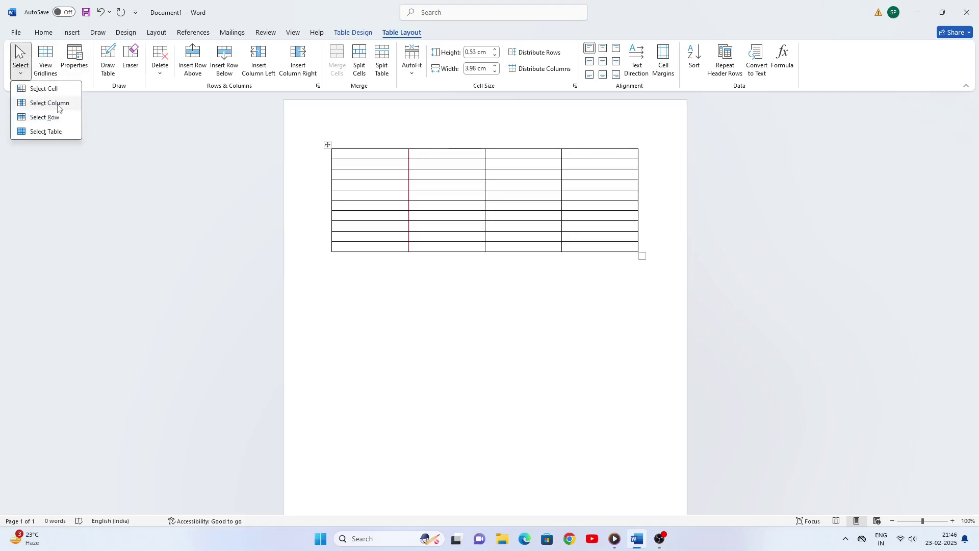
pyautogui.click(57, 105)
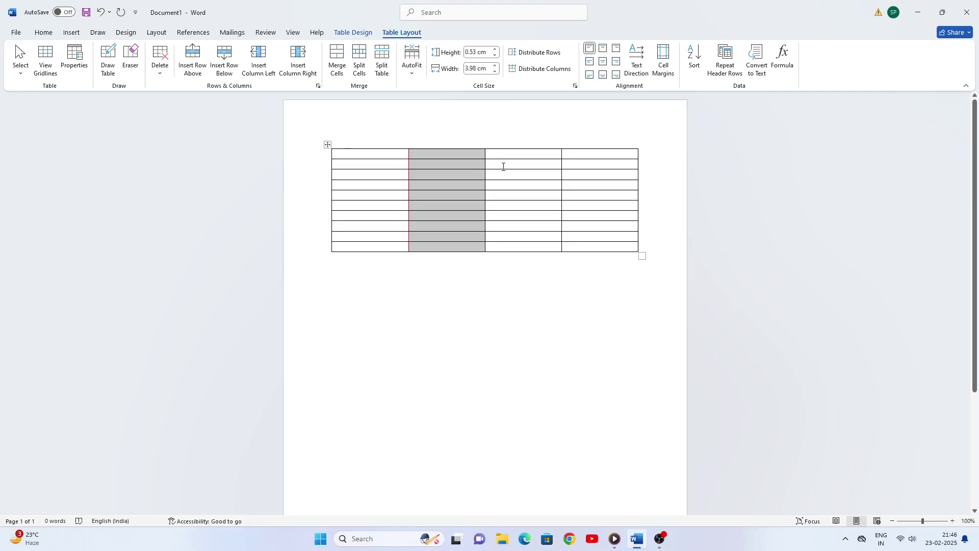
# - Select the table's first row, and extend the selection to the whole table with the Select Table command
pyautogui.click(372, 156)
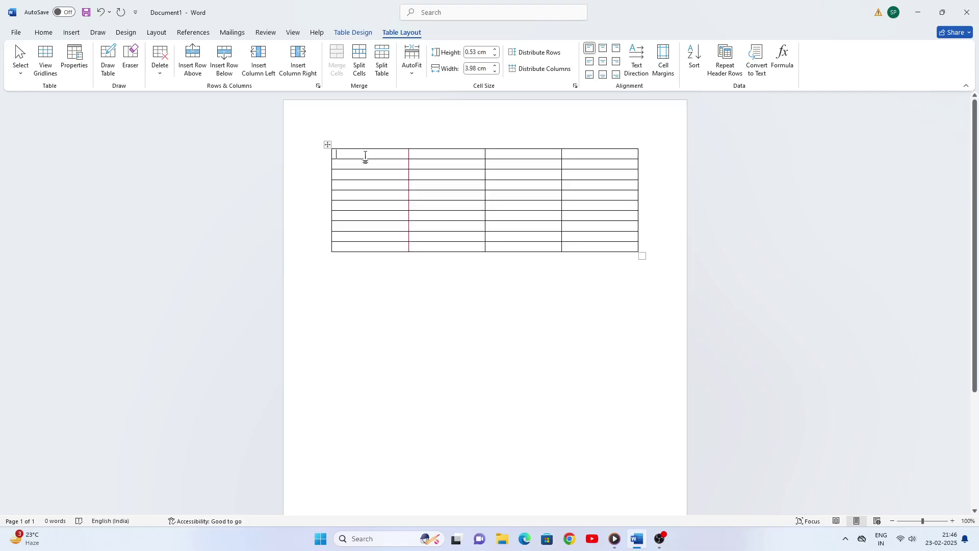
pyautogui.click(20, 67)
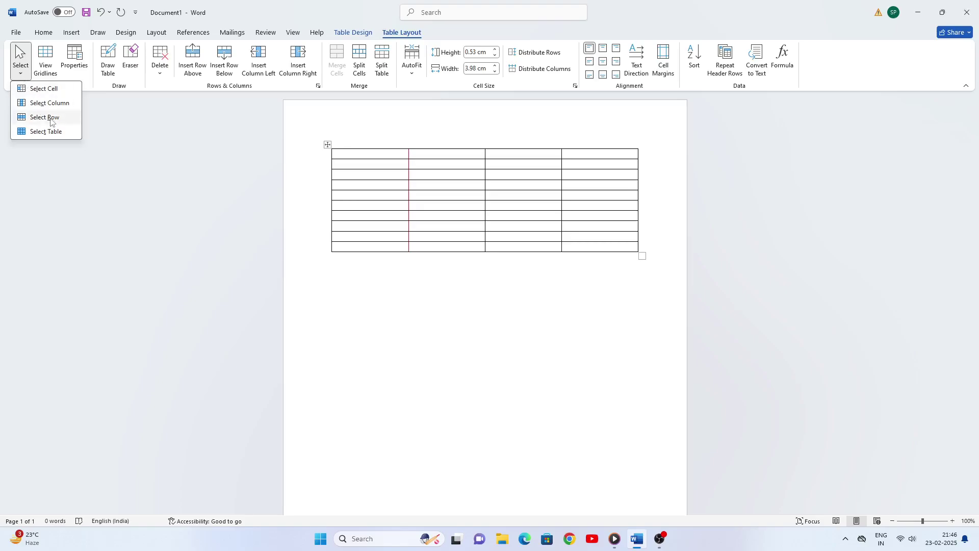
pyautogui.click(51, 119)
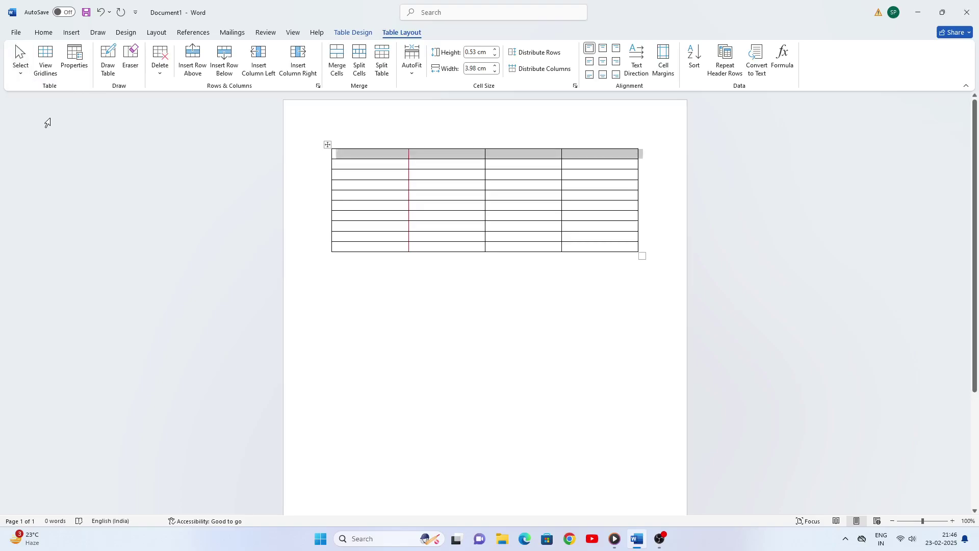
pyautogui.click(21, 70)
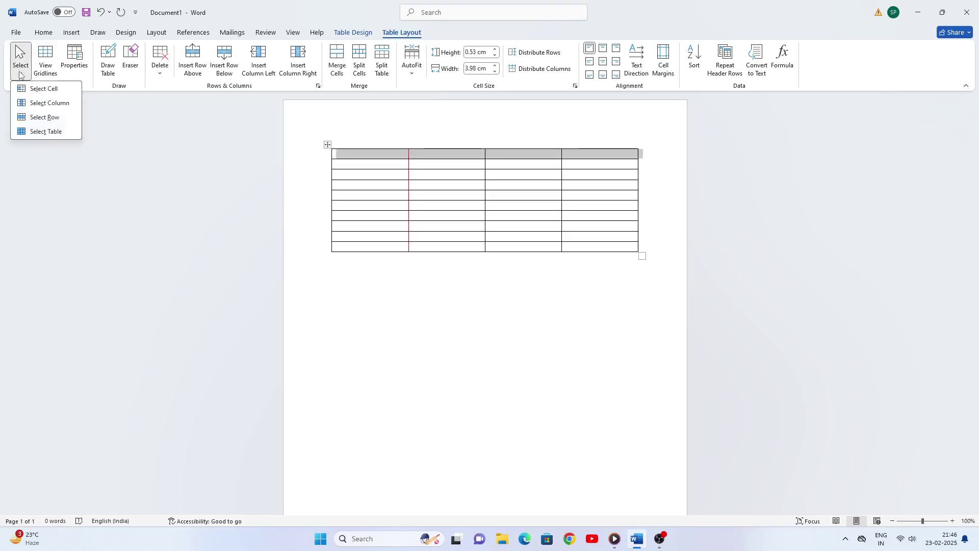
pyautogui.click(57, 132)
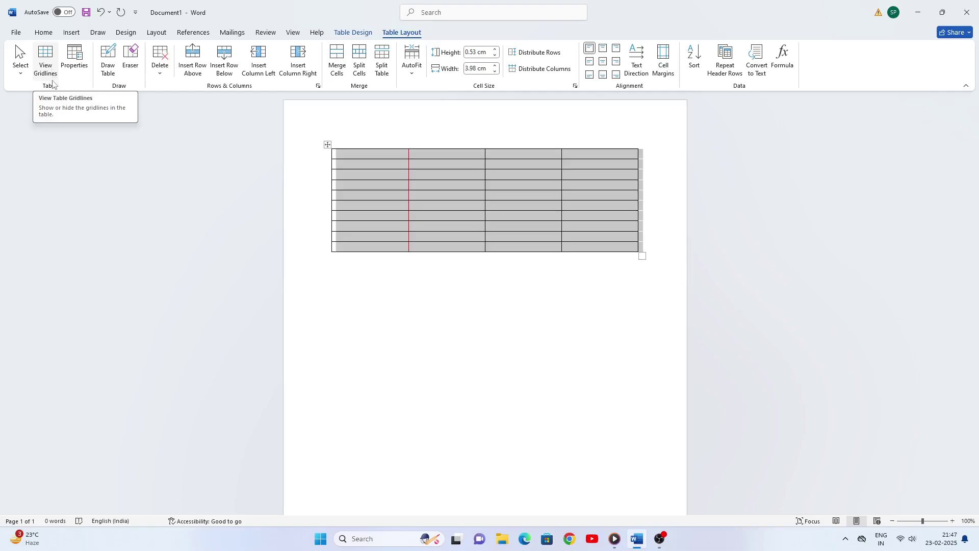
# - Turn on the display of table gridlines and place the cursor in the first cell
pyautogui.click(37, 60)
pyautogui.click(49, 57)
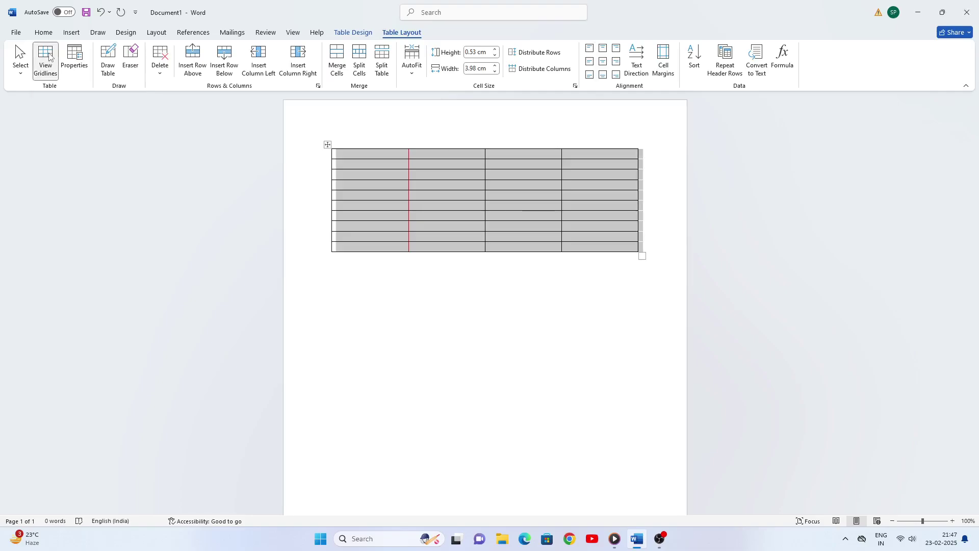
pyautogui.click(375, 153)
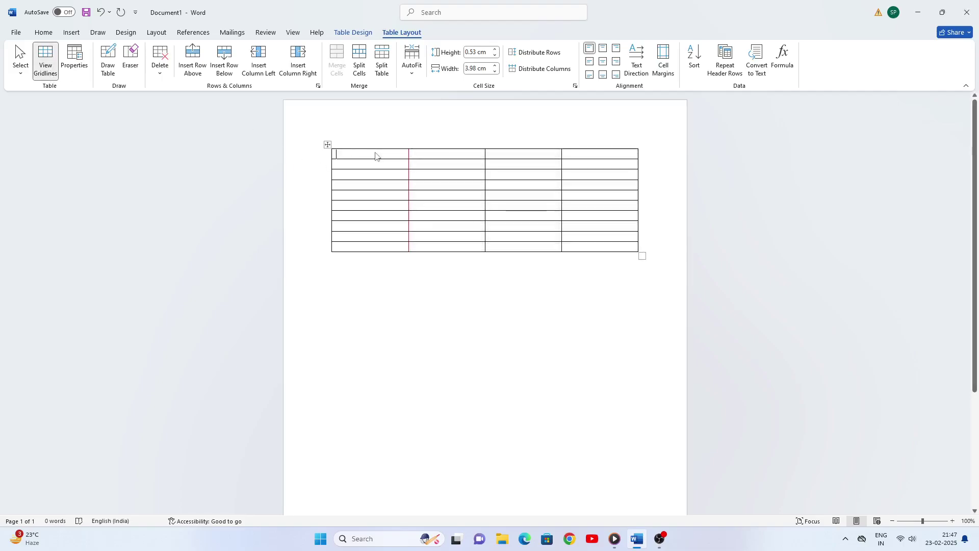
# - Review the size, alignment and text wrapping options in Table Properties and close them without changes
pyautogui.click(76, 56)
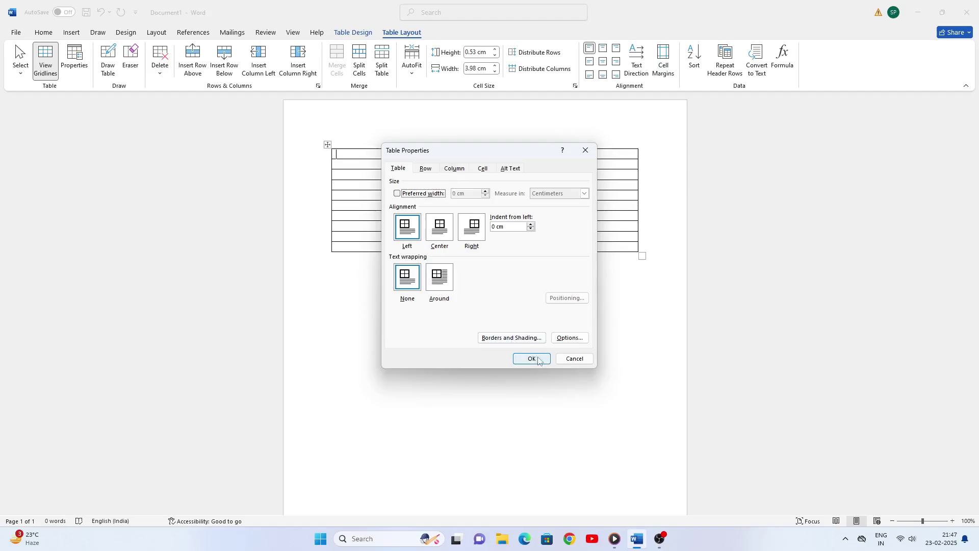
pyautogui.click(584, 151)
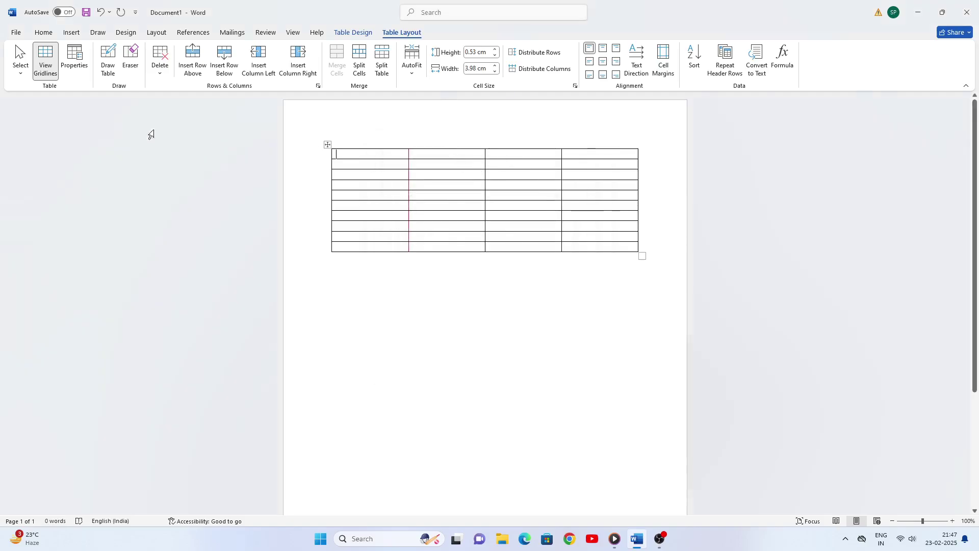
# - Draw extra red-bordered cells along the right side of the table with the Draw Table tool
pyautogui.click(109, 54)
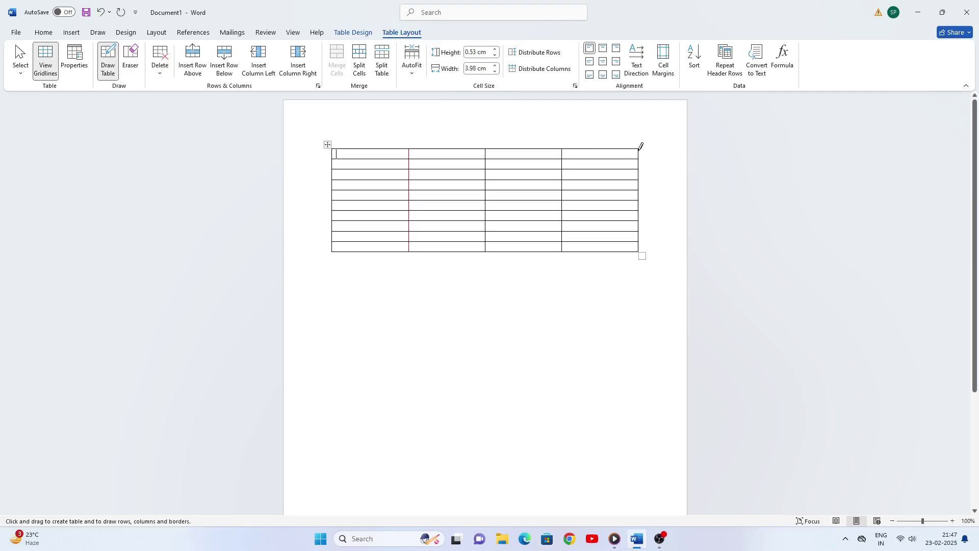
pyautogui.moveTo(639, 150)
pyautogui.mouseDown()
pyautogui.moveTo(649, 166)
pyautogui.moveTo(662, 158)
pyautogui.moveTo(664, 249)
pyautogui.mouseUp()
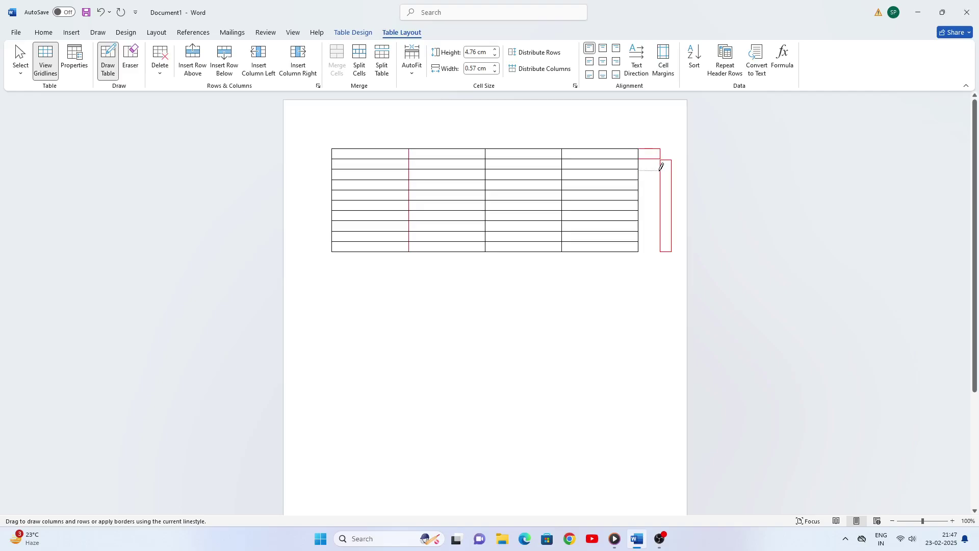
pyautogui.moveTo(660, 170); pyautogui.dragTo(661, 186)
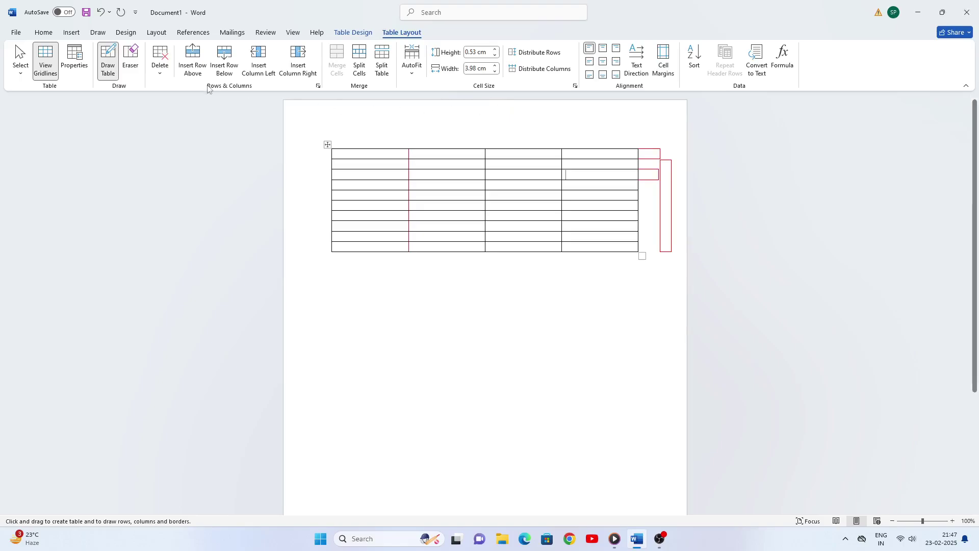
# - Erase borders of the extra cells drawn beside the table's right edge with the Eraser tool
pyautogui.click(131, 66)
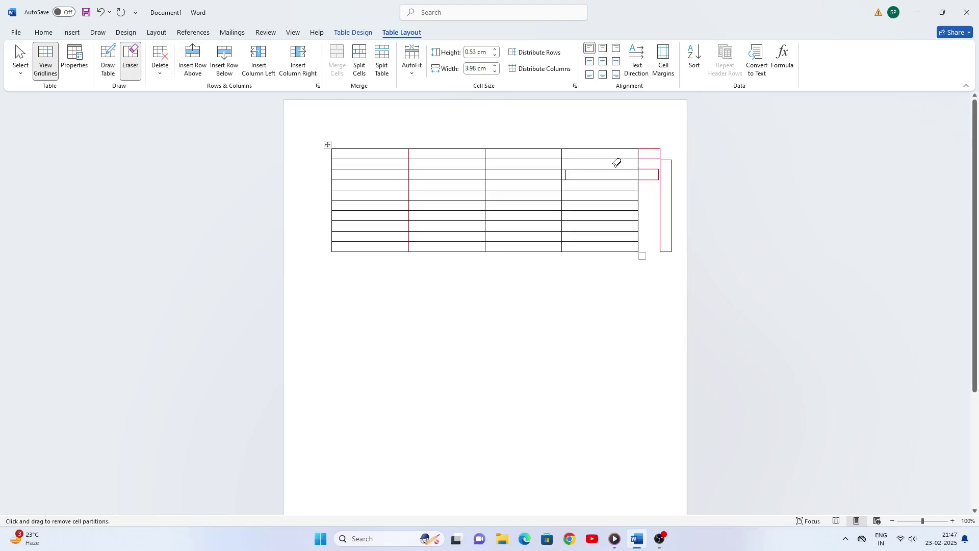
pyautogui.moveTo(656, 151); pyautogui.dragTo(669, 243)
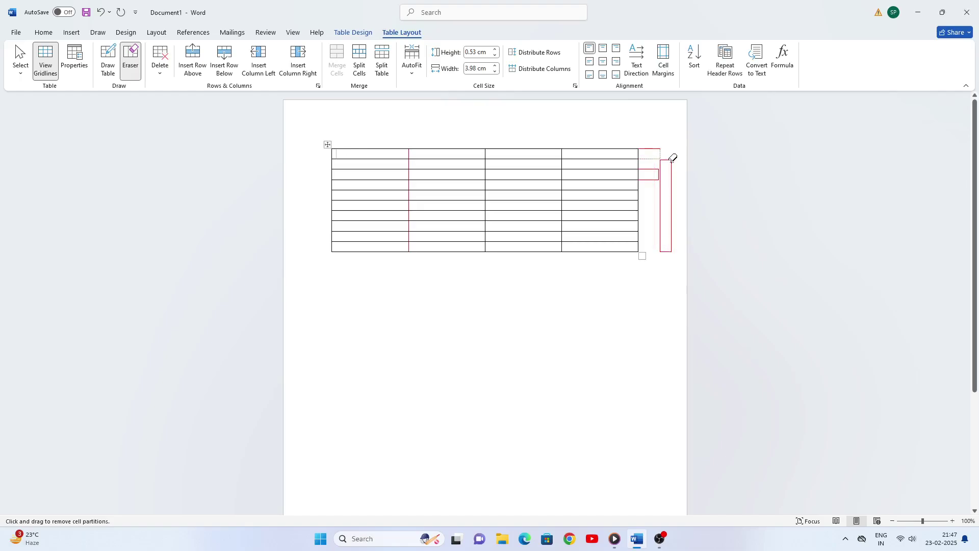
pyautogui.moveTo(673, 158); pyautogui.dragTo(675, 245)
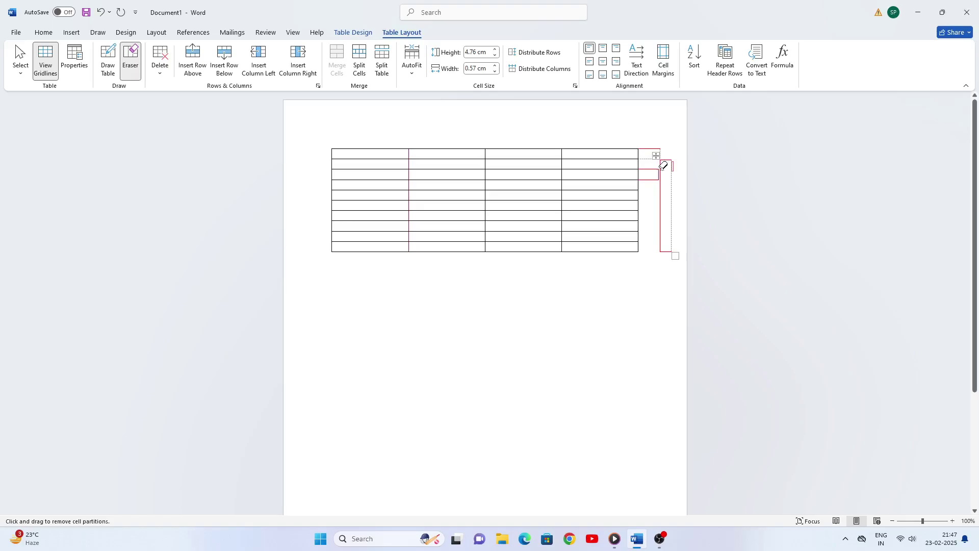
pyautogui.moveTo(663, 163)
pyautogui.mouseDown()
pyautogui.moveTo(664, 240)
pyautogui.moveTo(651, 162)
pyautogui.moveTo(656, 181)
pyautogui.mouseUp()
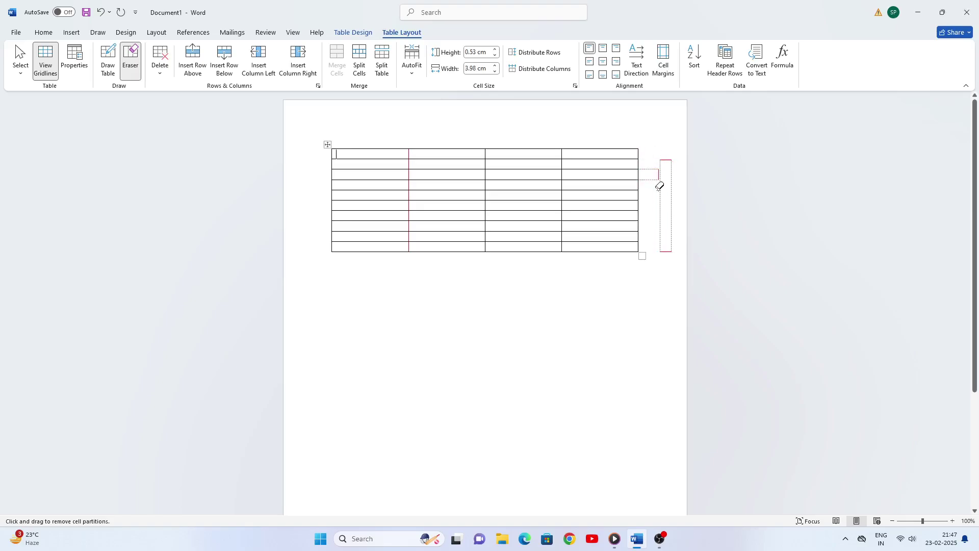
# - Delete the first cell of the table's top row with the Shift cells left option
pyautogui.click(160, 74)
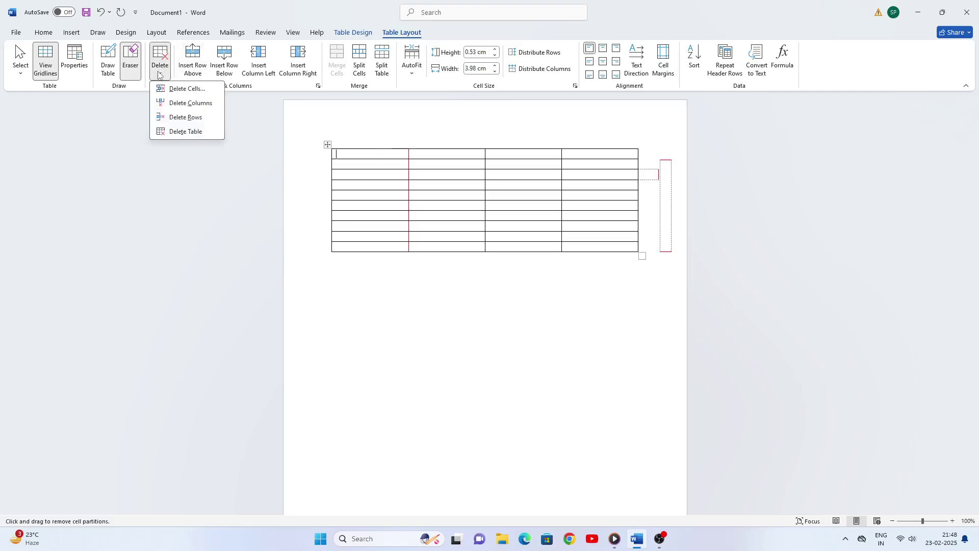
pyautogui.click(200, 90)
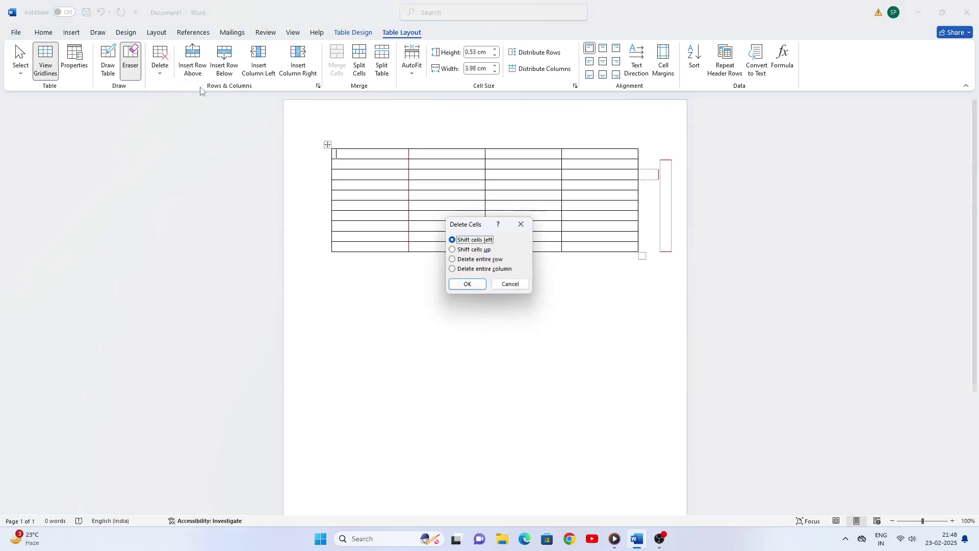
pyautogui.click(474, 283)
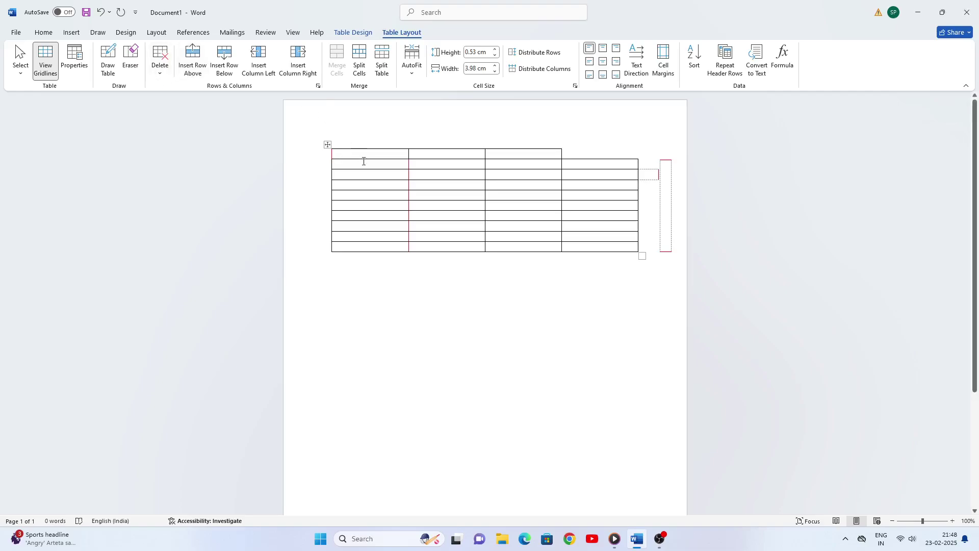
# - Select the upper cells of the table's first column and delete that entire column
pyautogui.moveTo(362, 154); pyautogui.dragTo(369, 258)
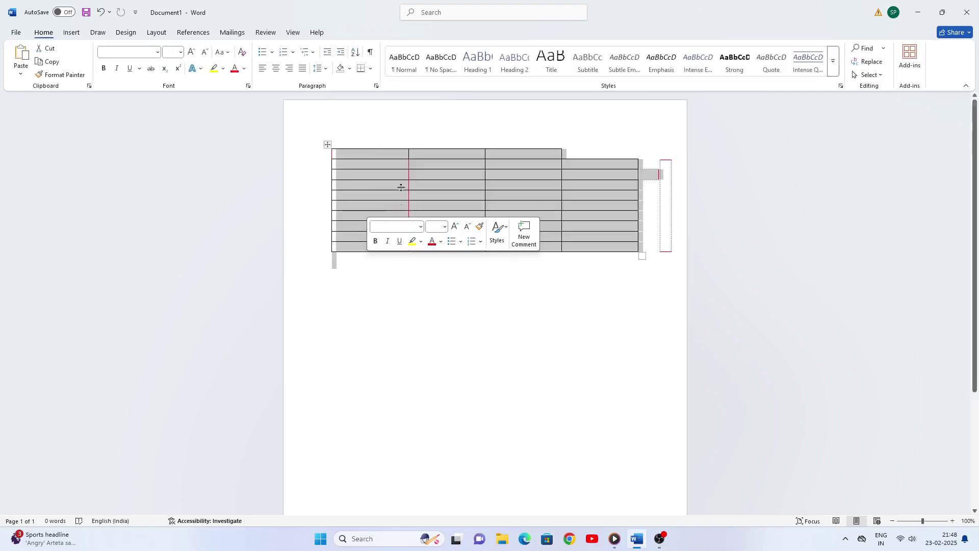
pyautogui.moveTo(371, 156); pyautogui.dragTo(374, 201)
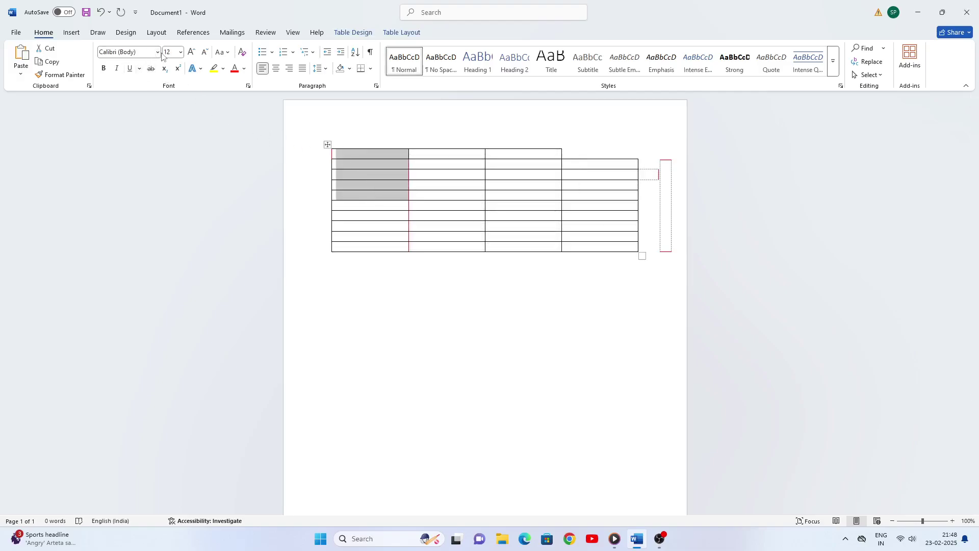
pyautogui.click(403, 32)
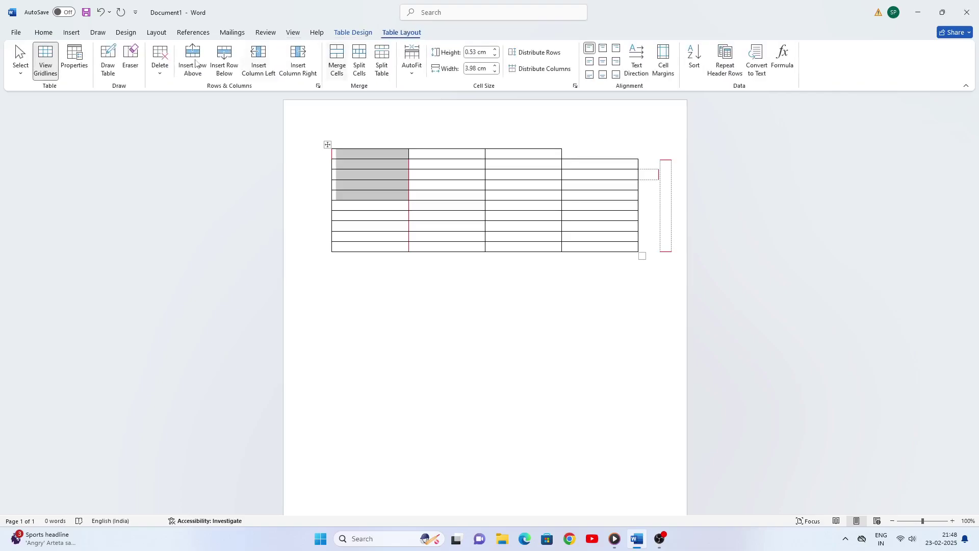
pyautogui.click(159, 71)
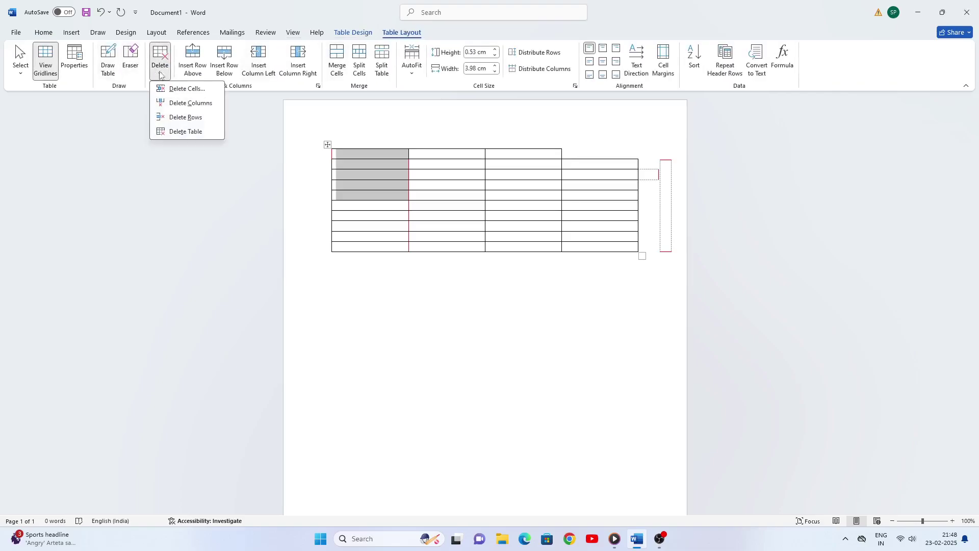
pyautogui.click(180, 104)
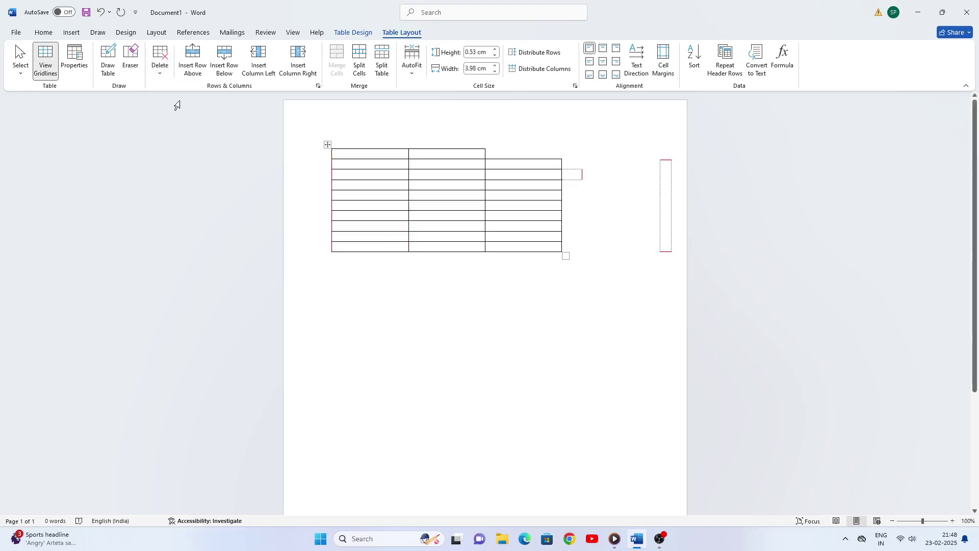
# - Select the cells of the table's first row and delete that row
pyautogui.click(161, 75)
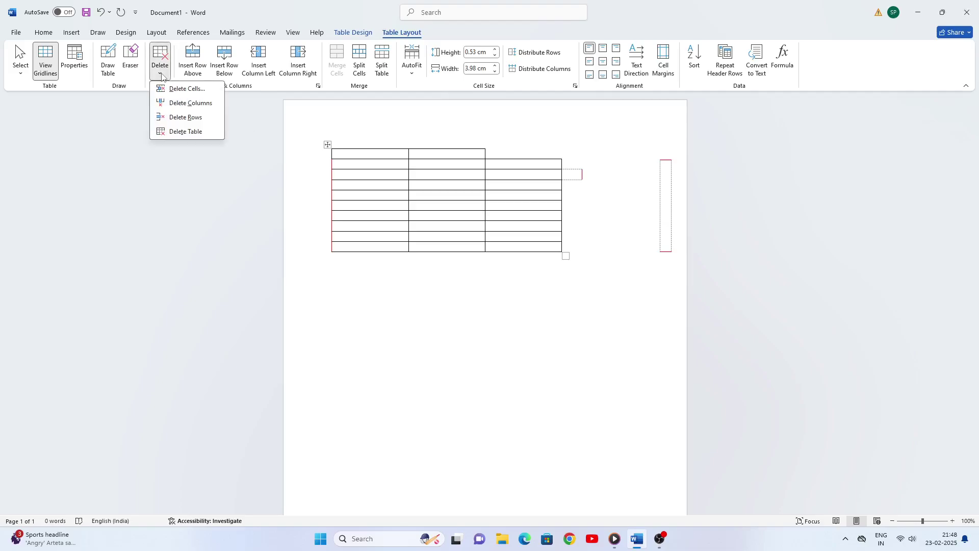
pyautogui.click(352, 148)
pyautogui.moveTo(355, 155); pyautogui.dragTo(416, 154)
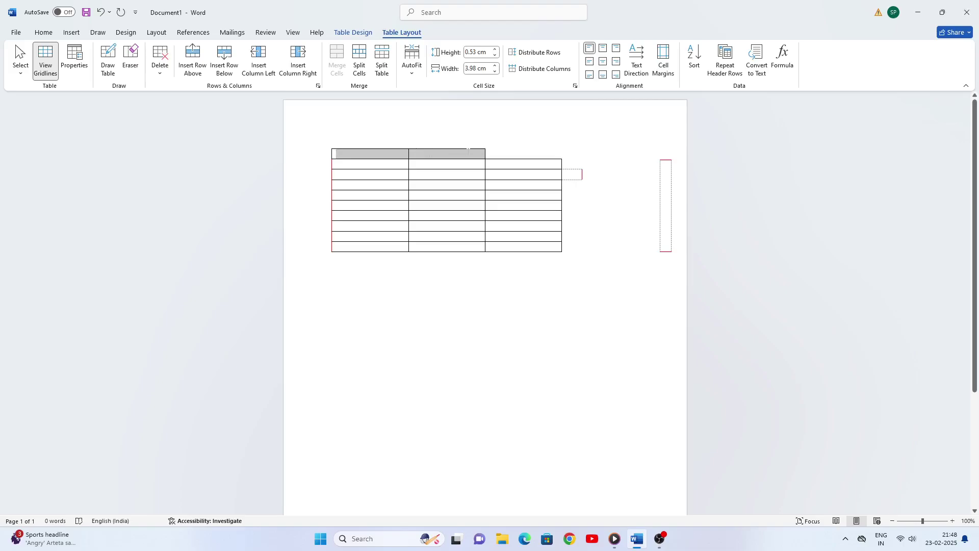
pyautogui.click(161, 75)
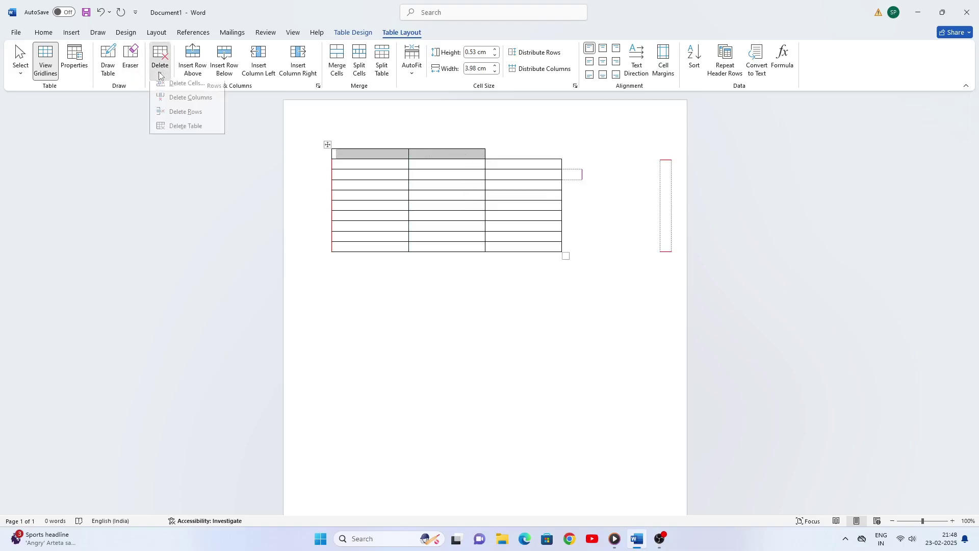
pyautogui.click(191, 118)
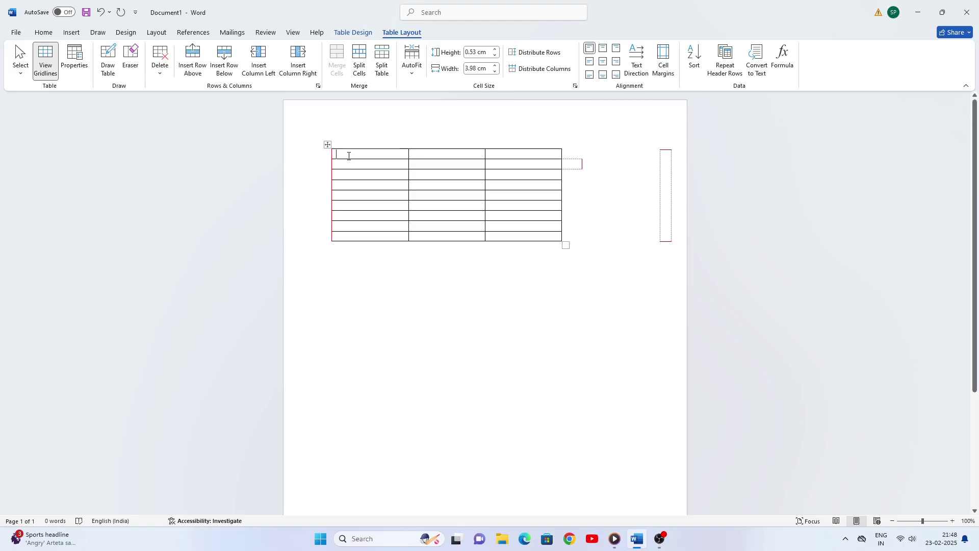
# - Select the cells of the remaining table and delete the entire table
pyautogui.moveTo(349, 155); pyautogui.dragTo(581, 161)
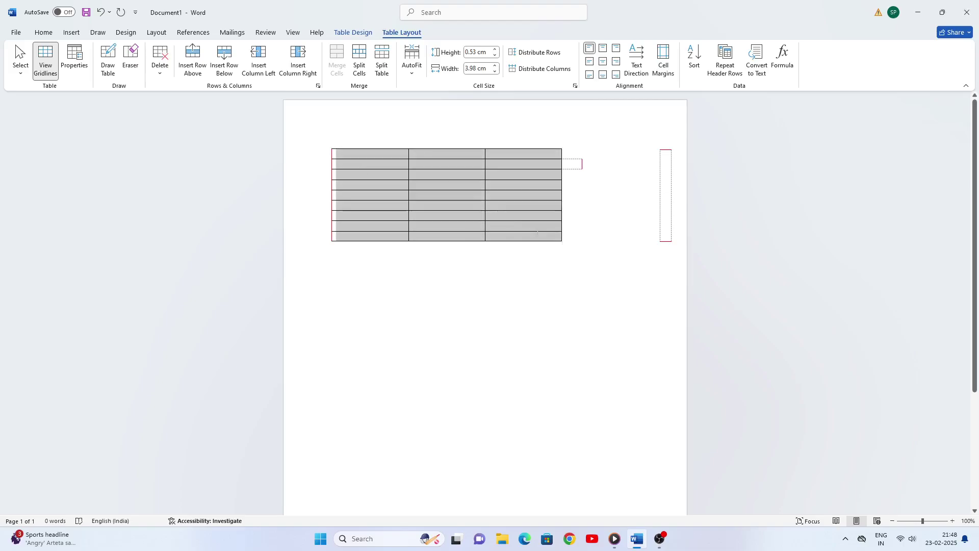
pyautogui.click(161, 76)
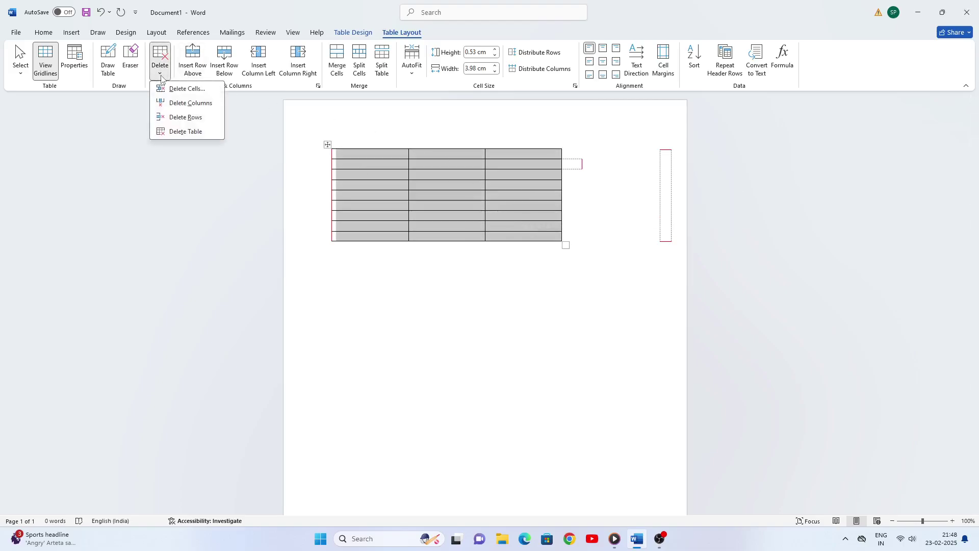
pyautogui.click(186, 132)
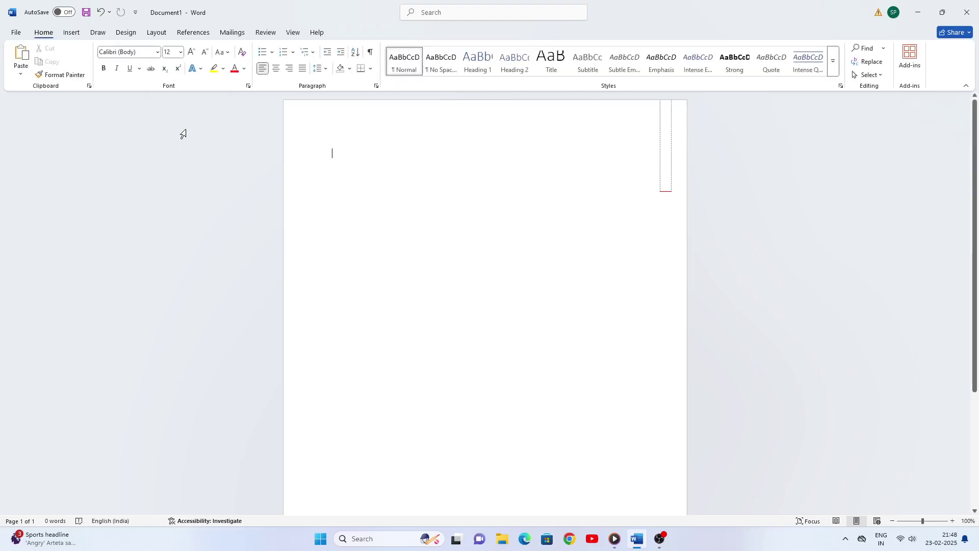
# - Insert a new table with 6 columns and 4 rows at the start of the document
pyautogui.click(73, 32)
pyautogui.click(97, 75)
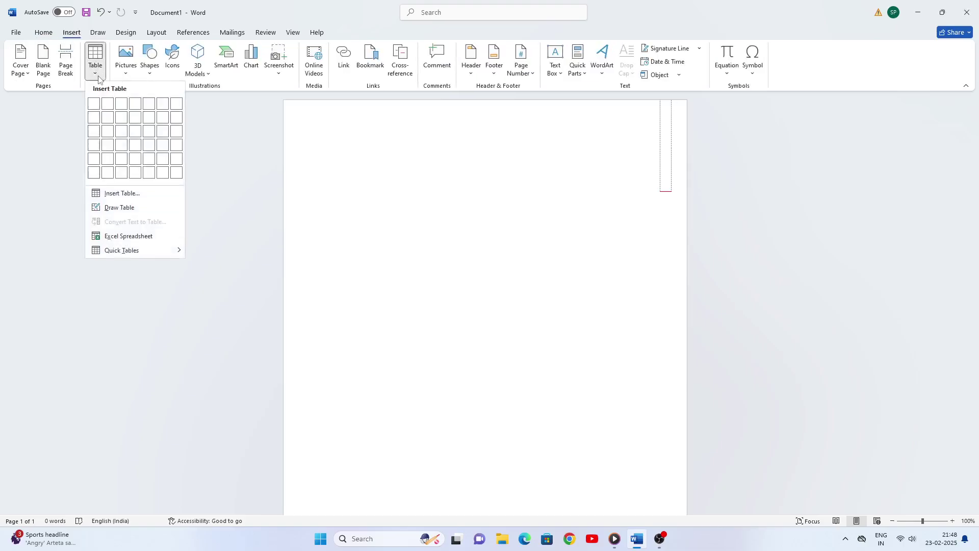
pyautogui.click(159, 148)
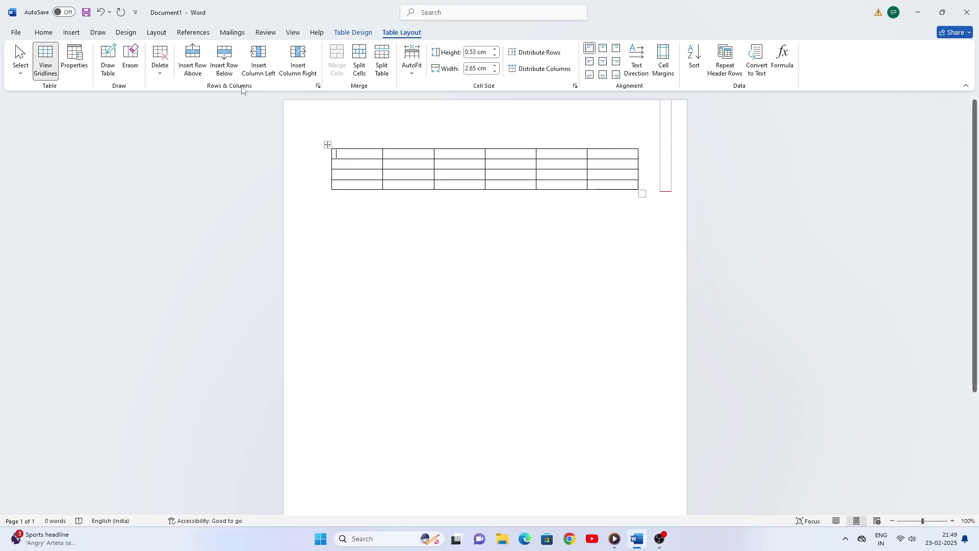
# - Add a row above the table's first row and another row below its last row
pyautogui.click(193, 59)
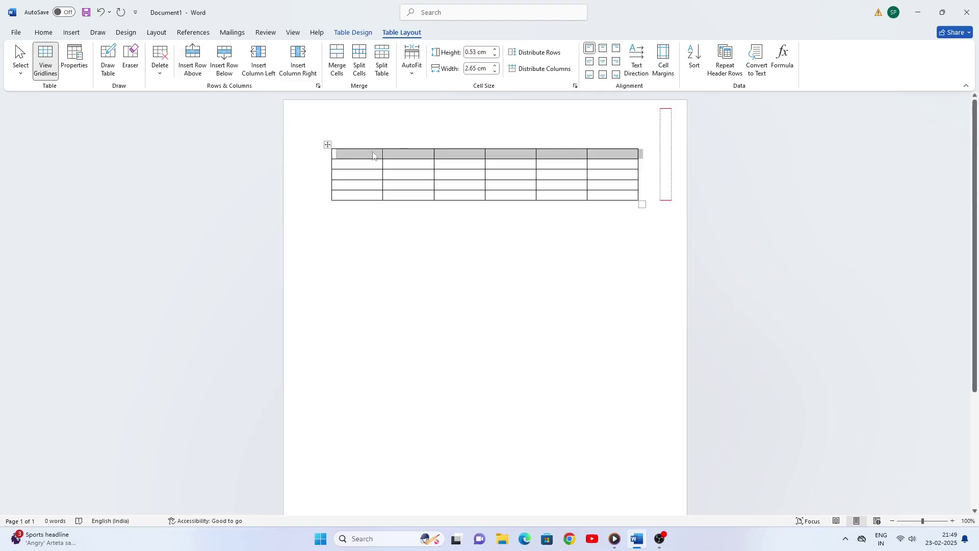
pyautogui.click(361, 198)
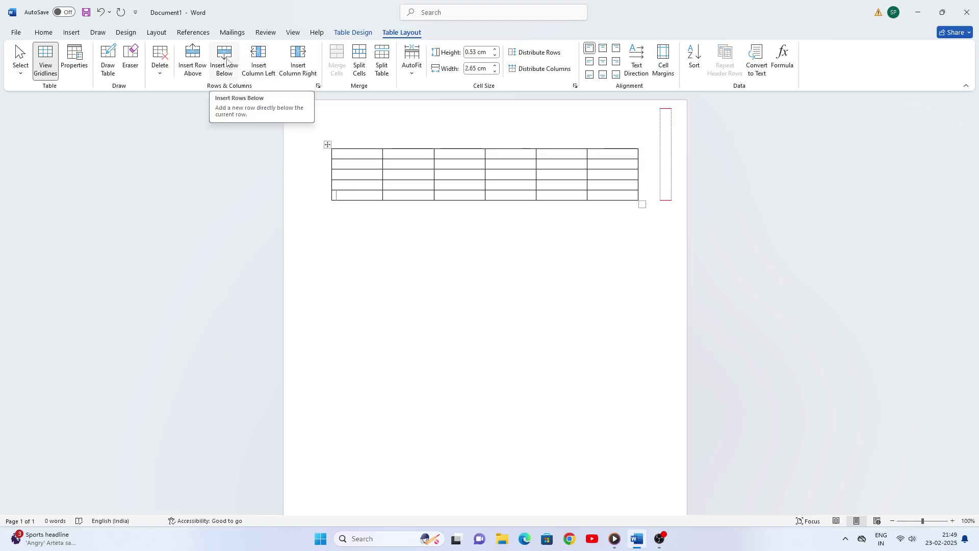
pyautogui.click(227, 61)
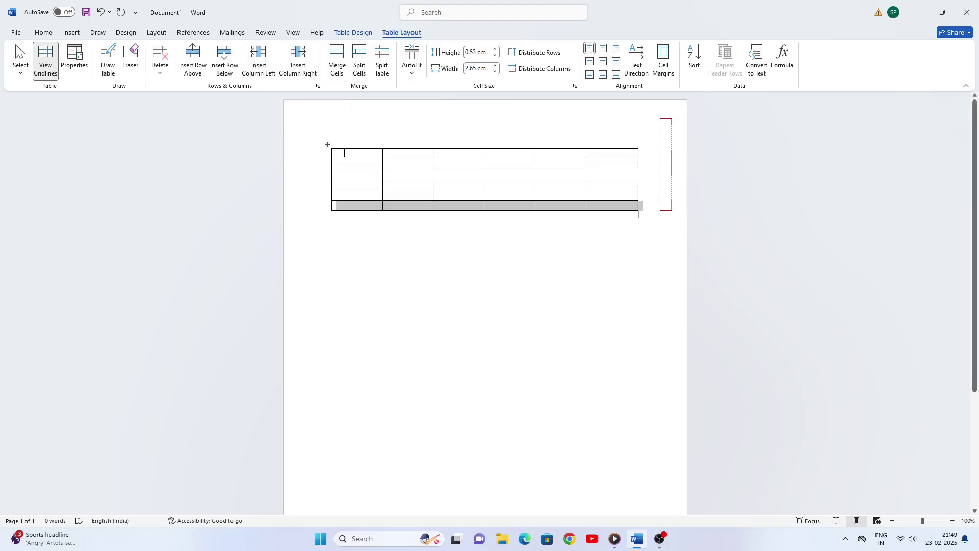
# - Insert a column to the left of the table's first column and another to the right of its last column
pyautogui.moveTo(344, 153); pyautogui.dragTo(352, 206)
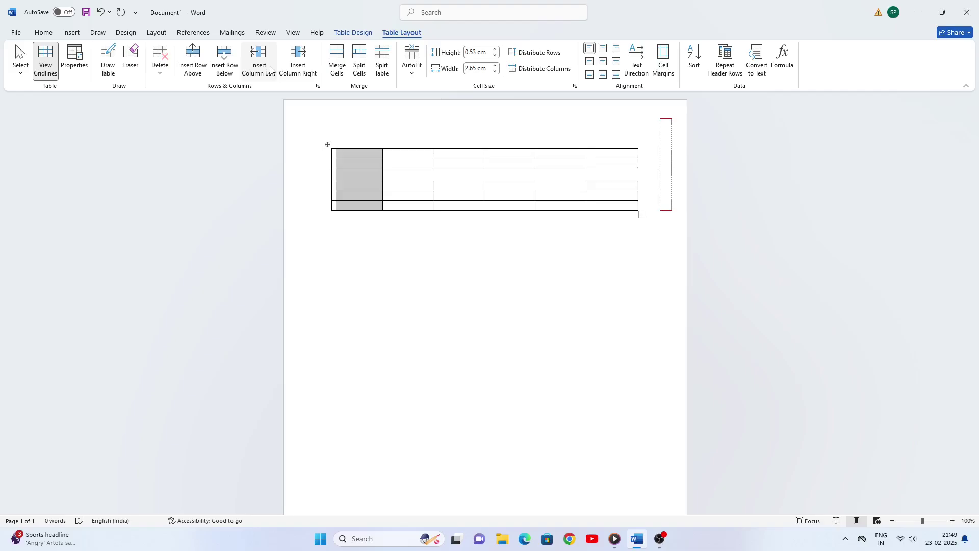
pyautogui.click(367, 153)
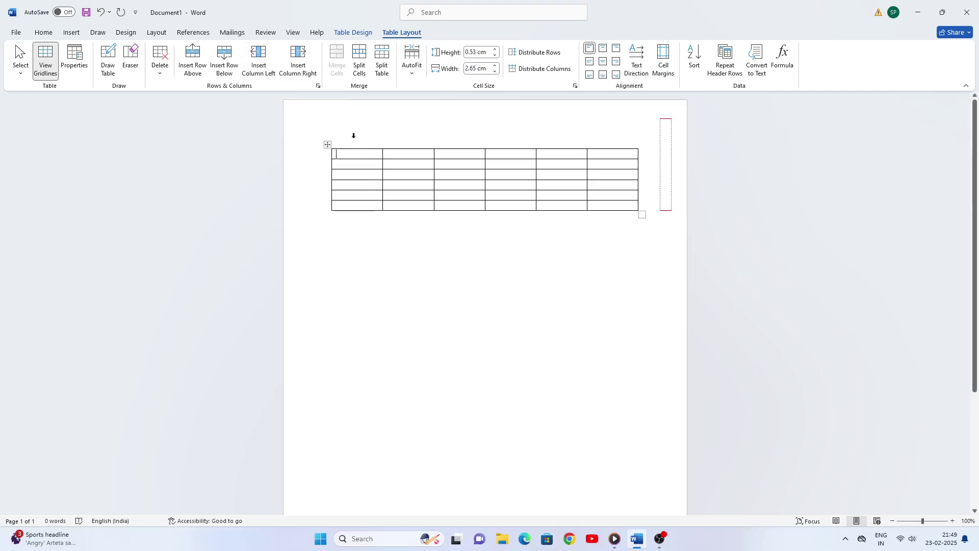
pyautogui.click(264, 65)
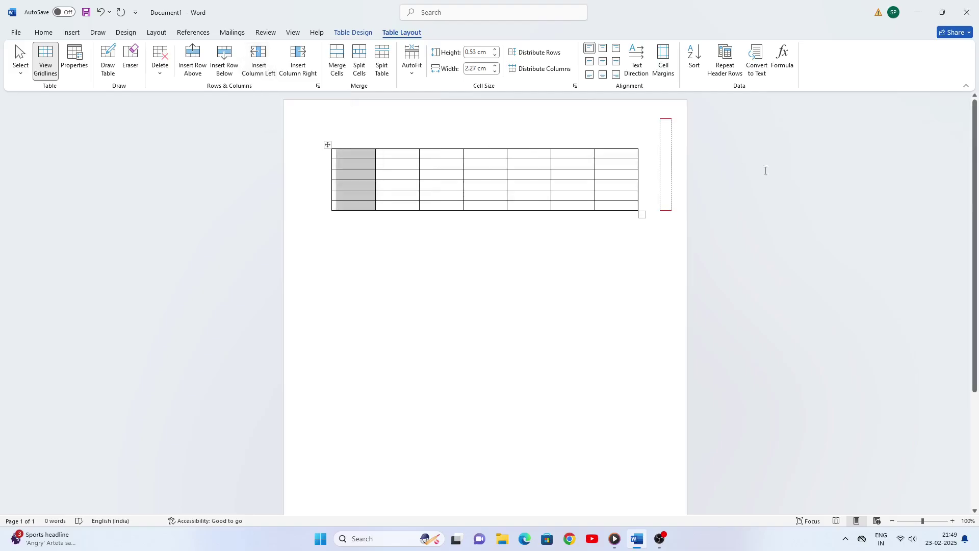
pyautogui.click(620, 156)
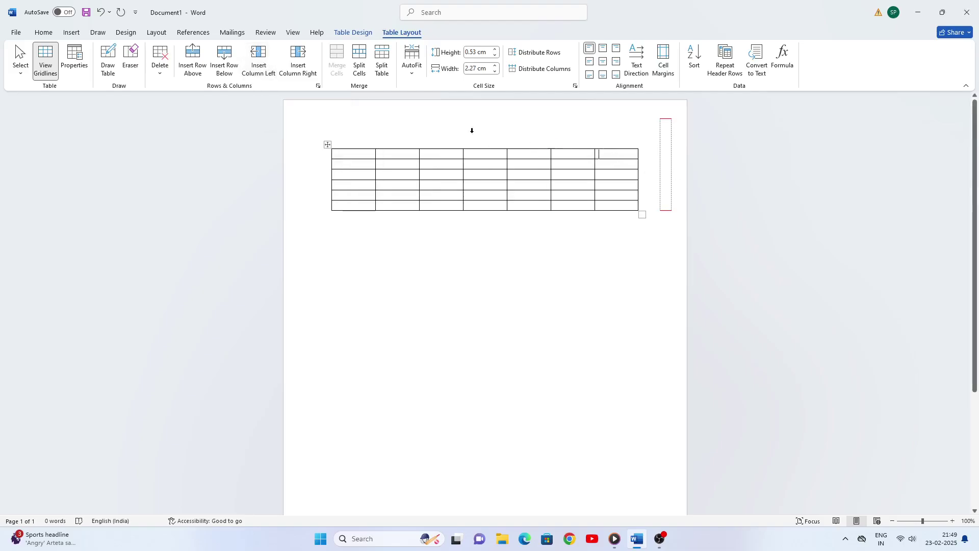
pyautogui.click(305, 63)
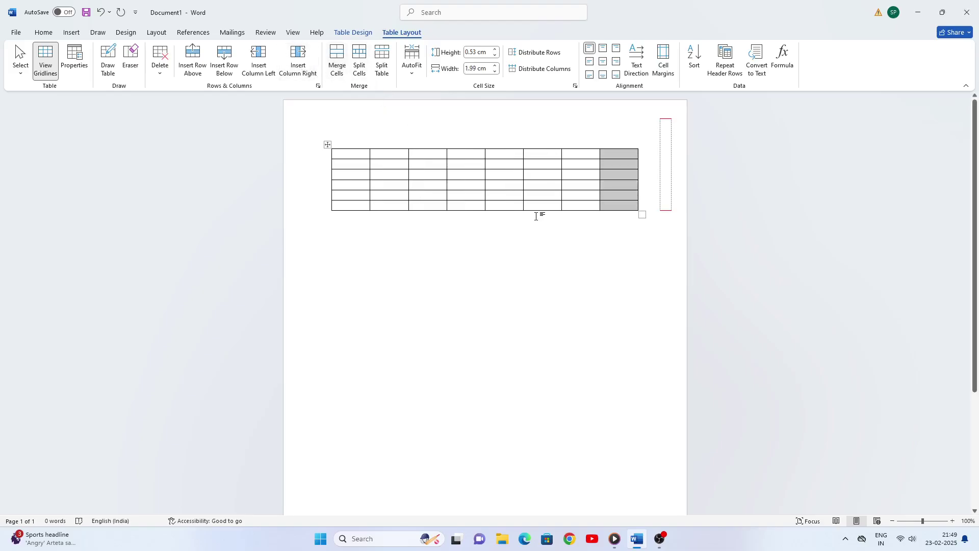
pyautogui.click(549, 243)
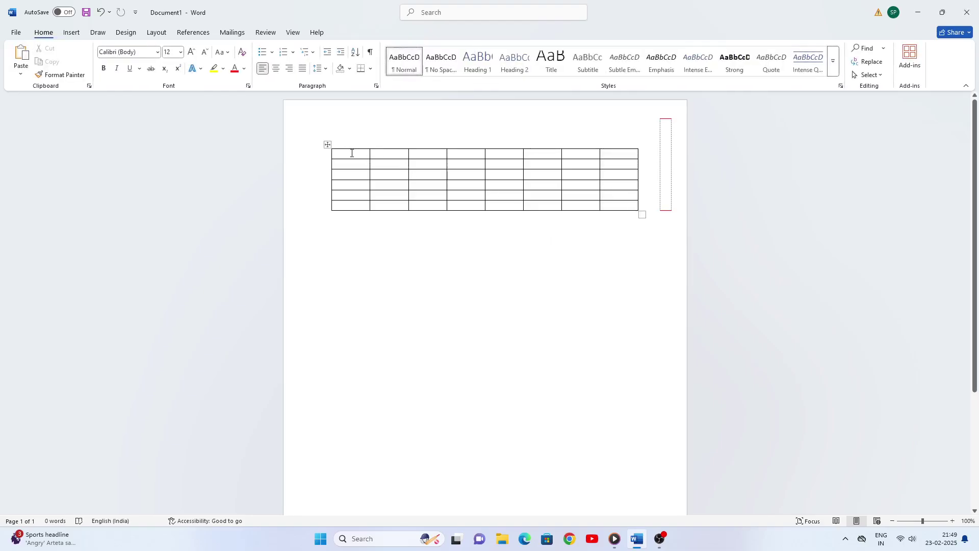
# - Merge the first two cells of the table's top row into one cell
pyautogui.moveTo(352, 153); pyautogui.dragTo(386, 157)
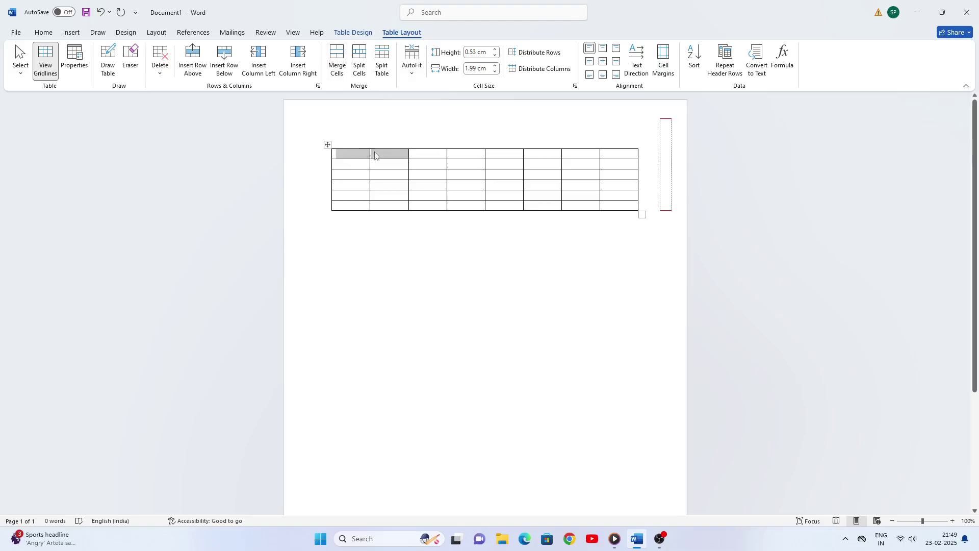
pyautogui.click(334, 59)
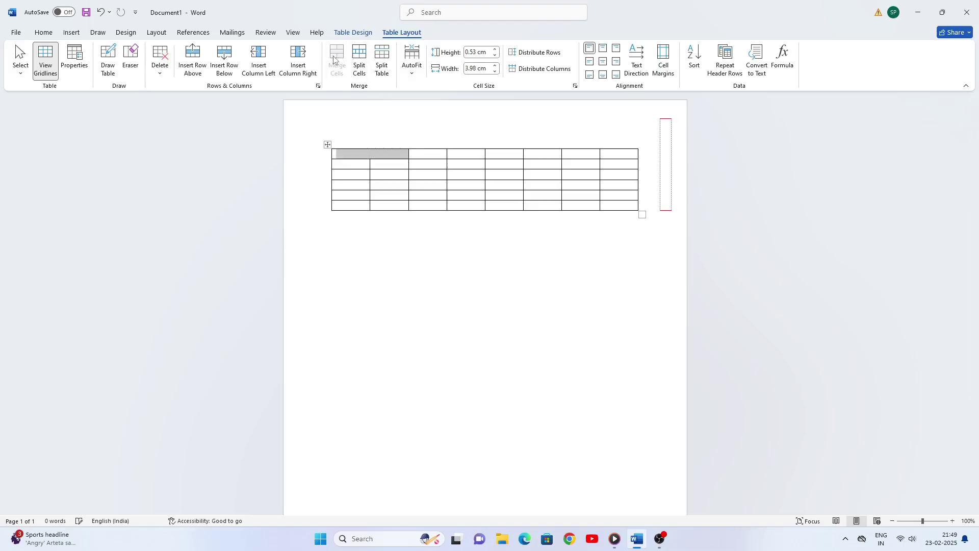
pyautogui.click(389, 250)
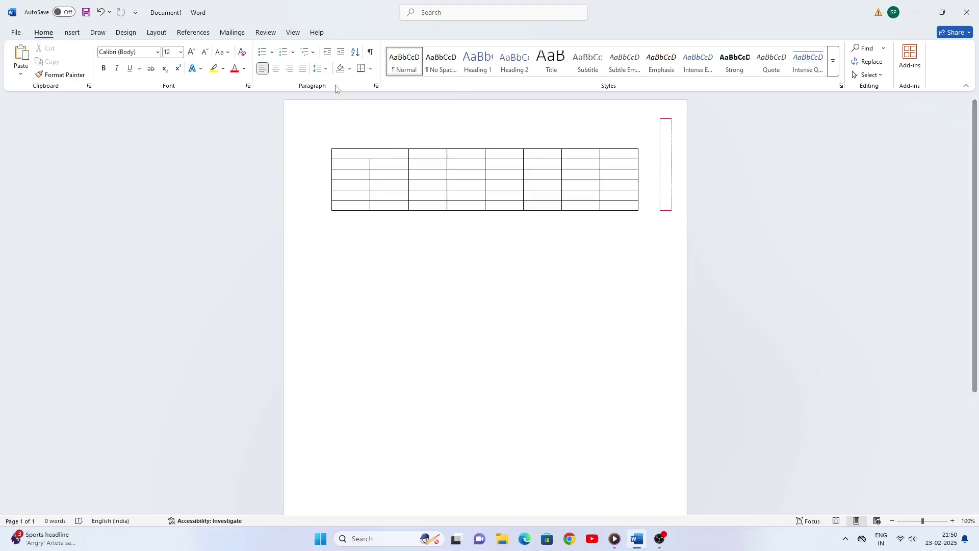
# - Split the merged cell at the start of the top row into 2 columns and 1 row
pyautogui.click(382, 153)
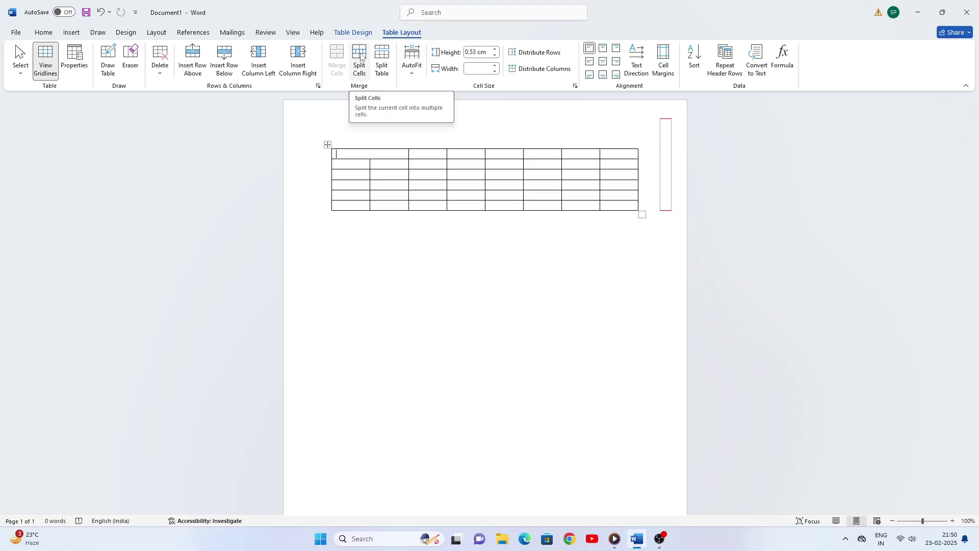
pyautogui.click(360, 56)
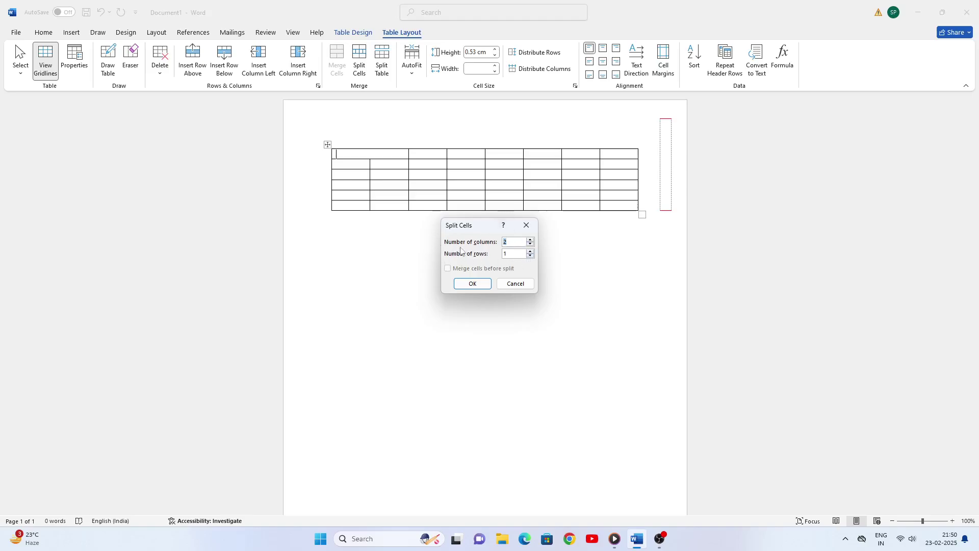
pyautogui.click(472, 285)
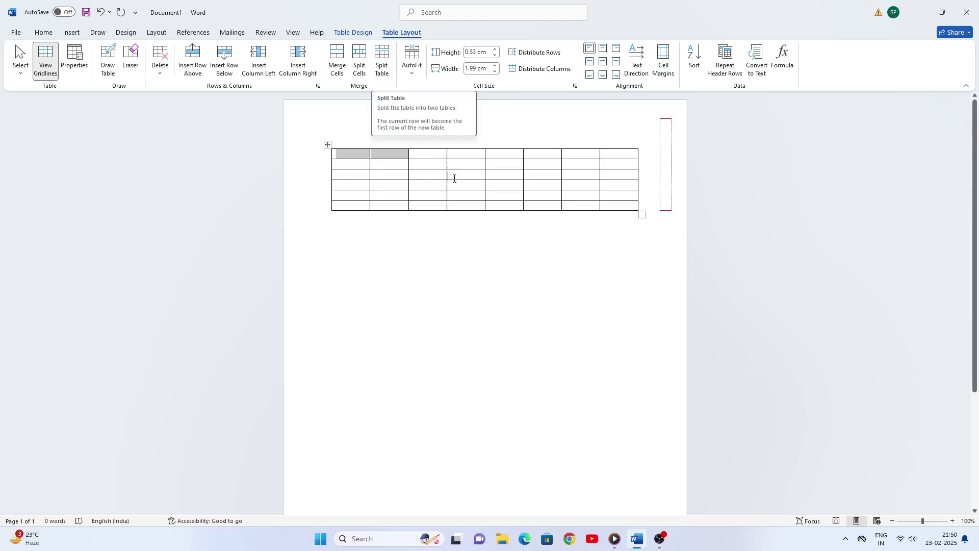
# - Split the table into two tables starting at the third row, and reverse the split
pyautogui.click(436, 175)
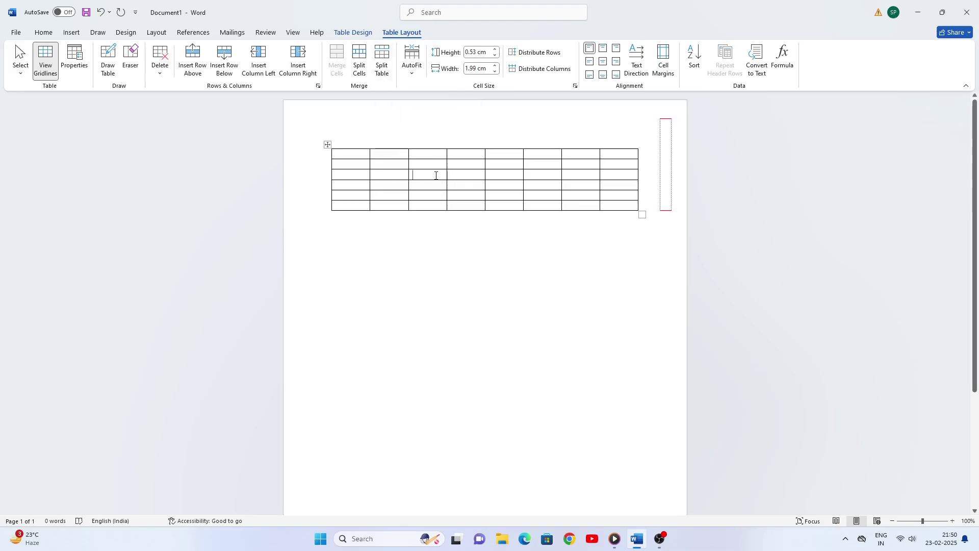
pyautogui.click(382, 58)
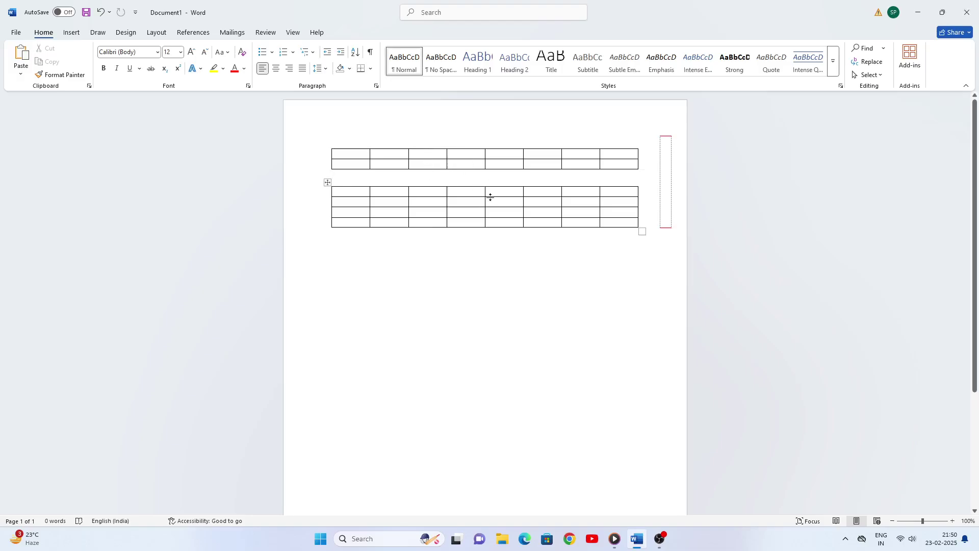
pyautogui.press('Delete')
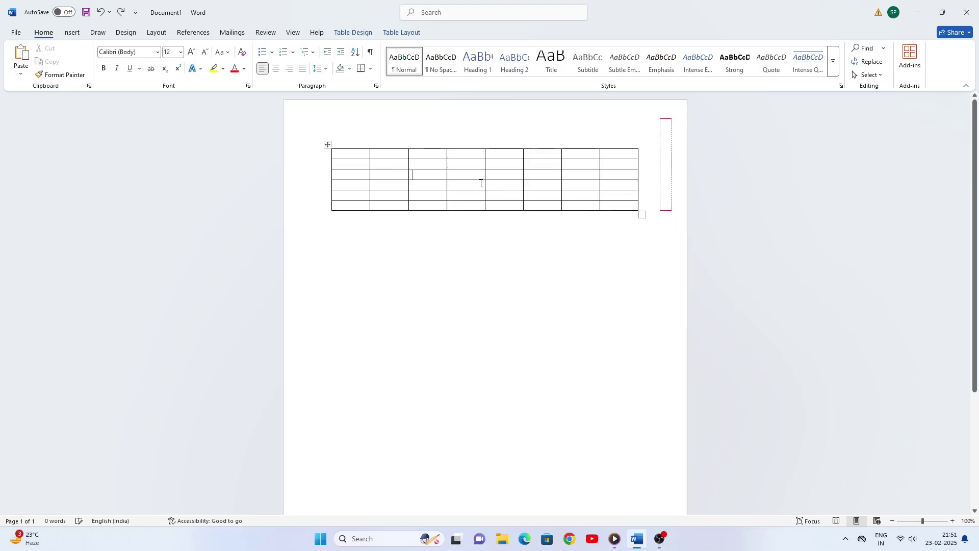
# - Apply AutoFit Contents to the table and undo it
pyautogui.click(398, 34)
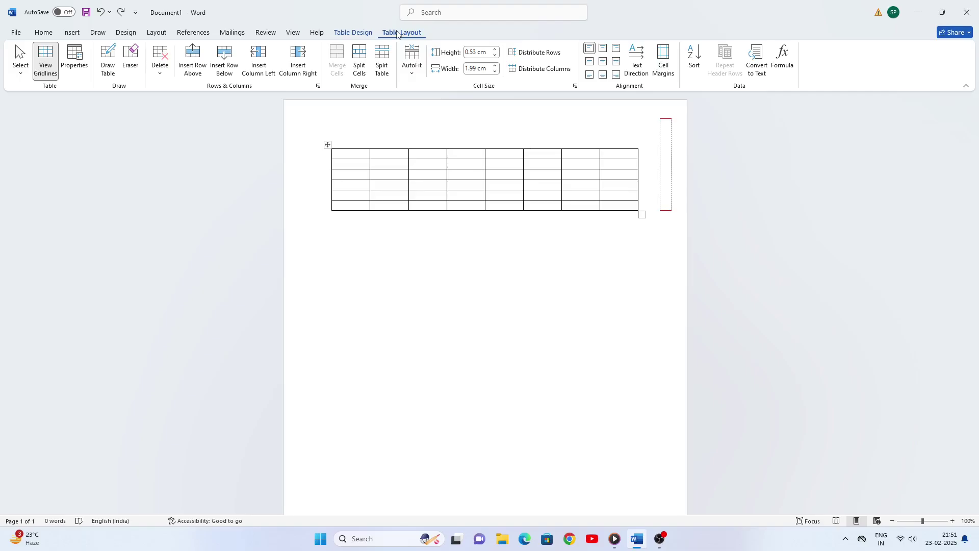
pyautogui.click(412, 75)
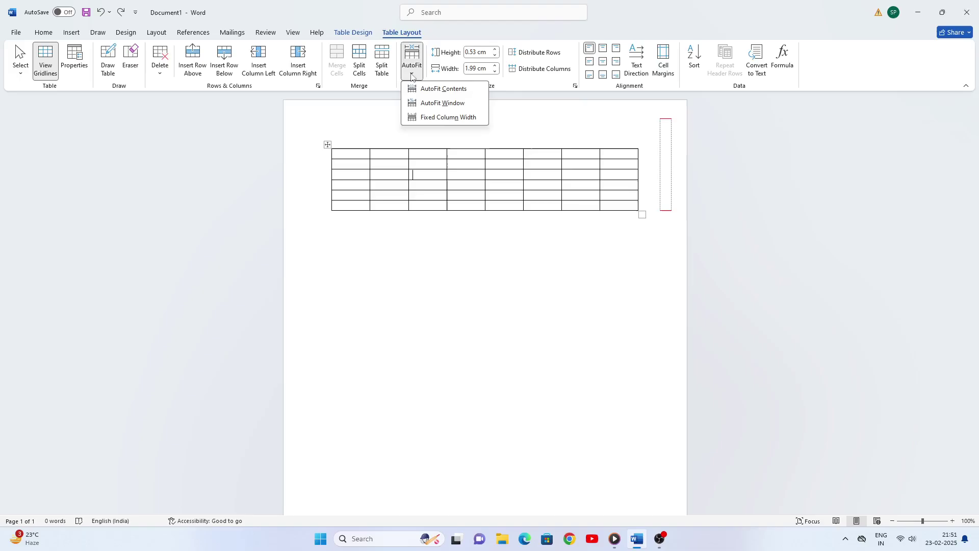
pyautogui.click(453, 90)
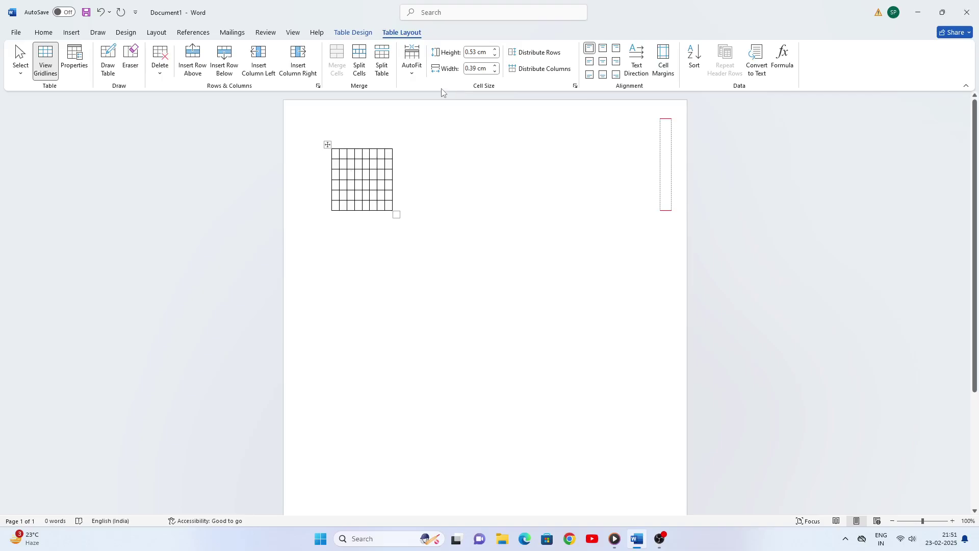
pyautogui.hotkey('ctrl', 'z')
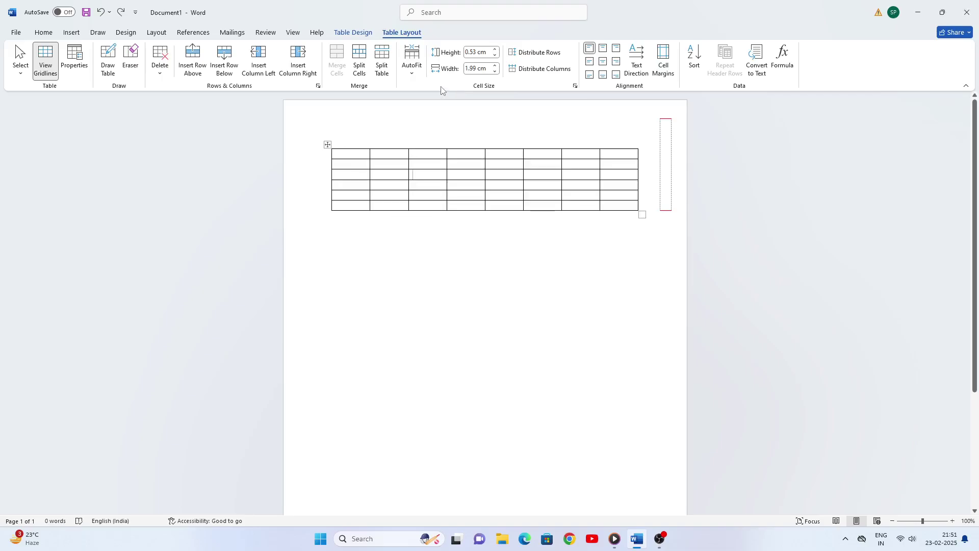